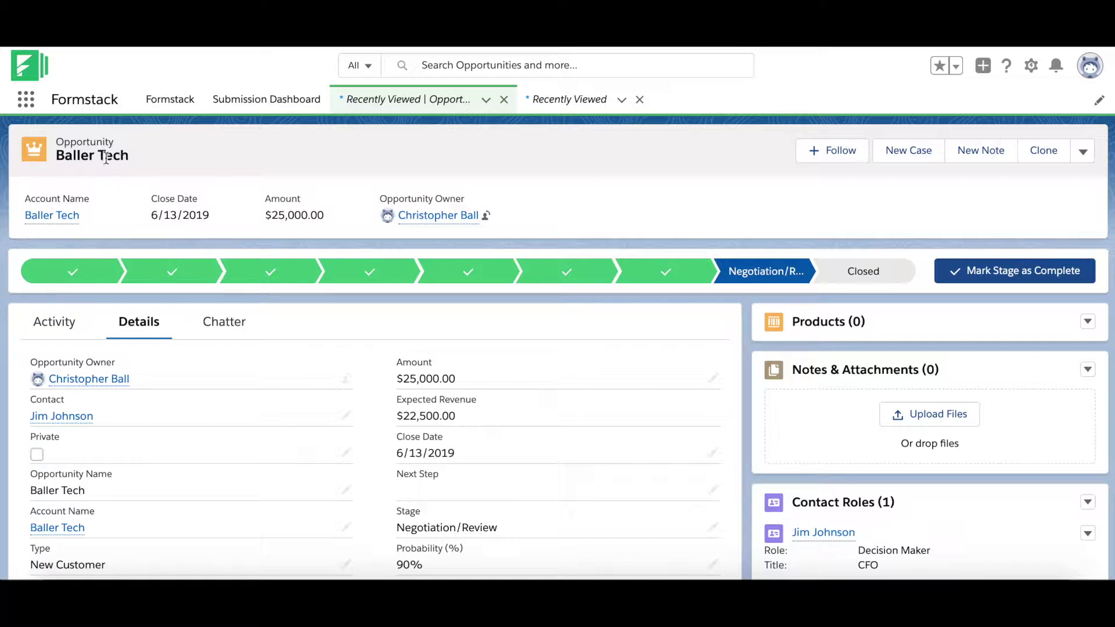
Close the Baller Tech opportunity with the stage Closed Won and save it
click(873, 280)
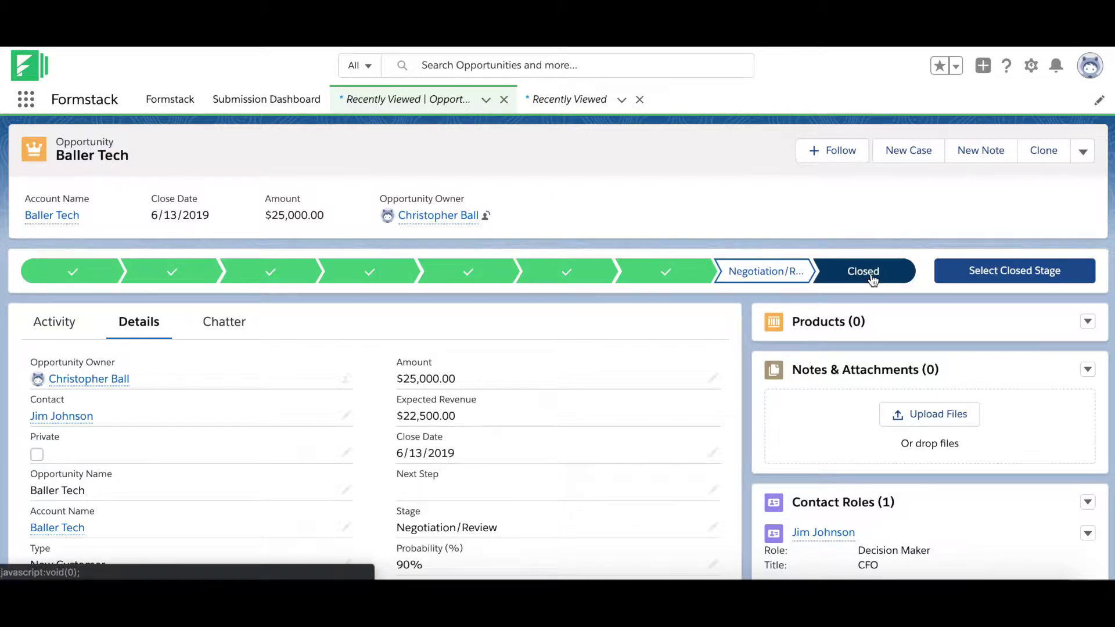
click(1016, 277)
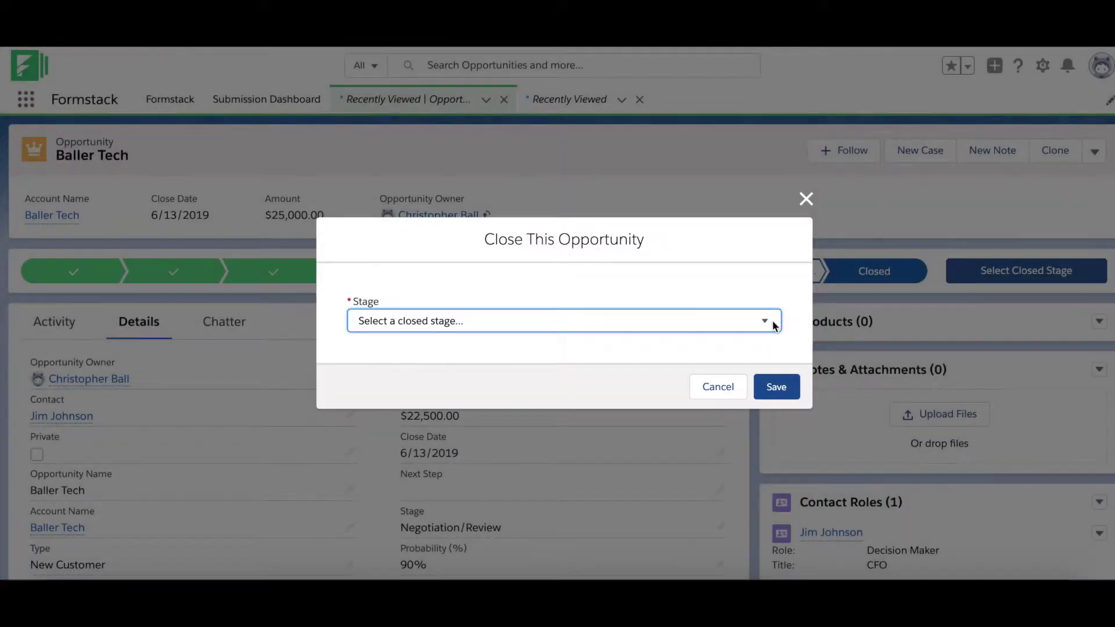
click(774, 326)
click(517, 332)
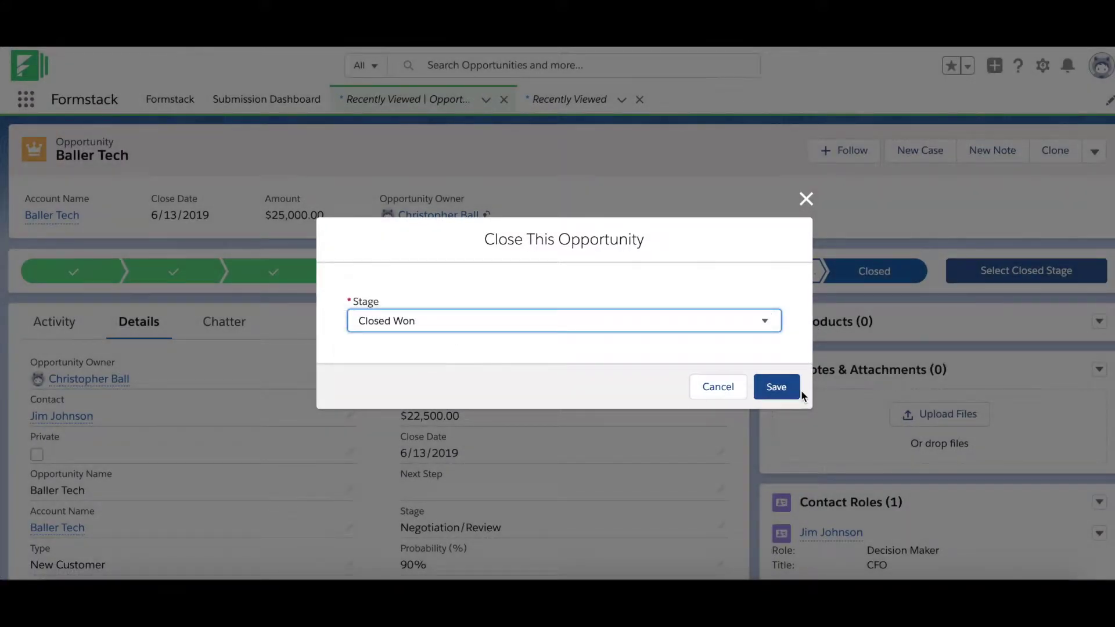
click(777, 387)
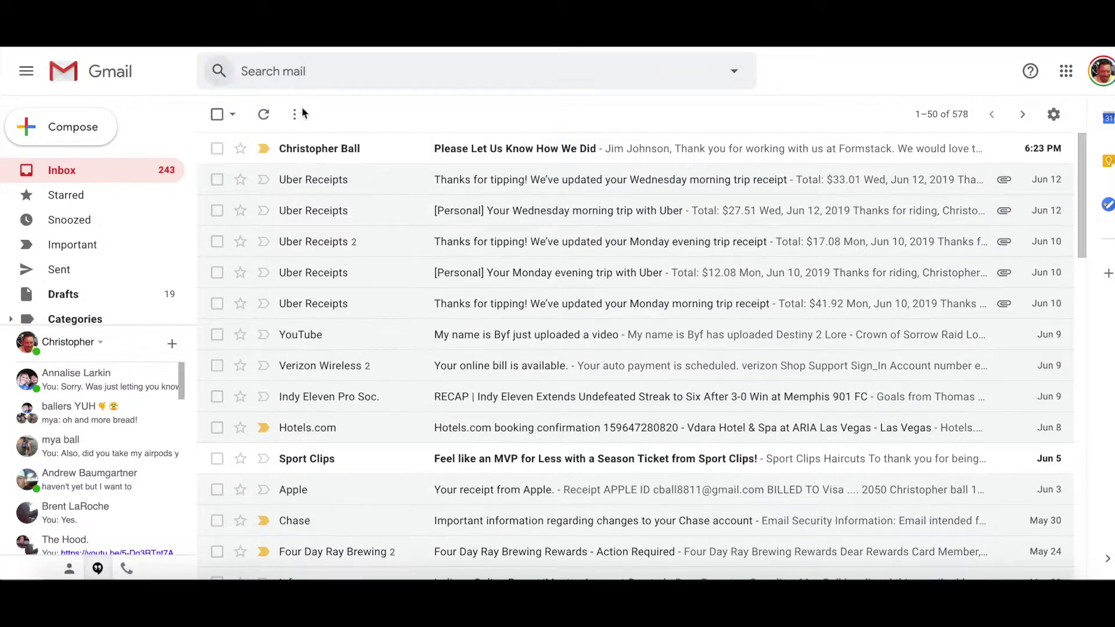
Switch to Gmail, open the "Please Let Us Know How We Did" email, and follow its form link
click(559, 152)
scroll(427, 285, down, 3)
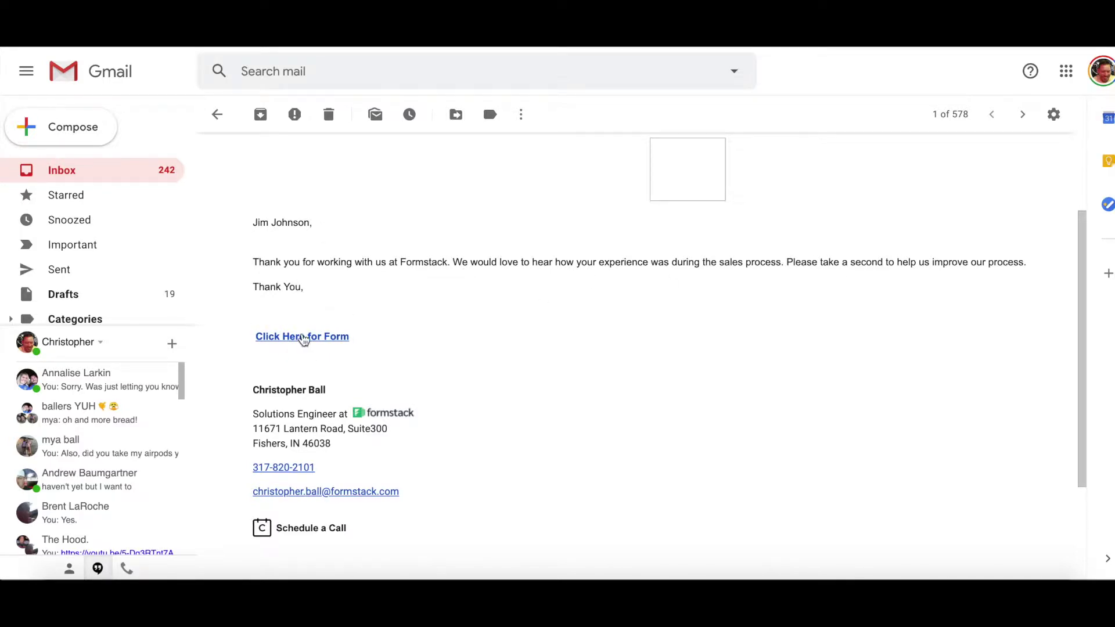
scroll(337, 369, down, 2)
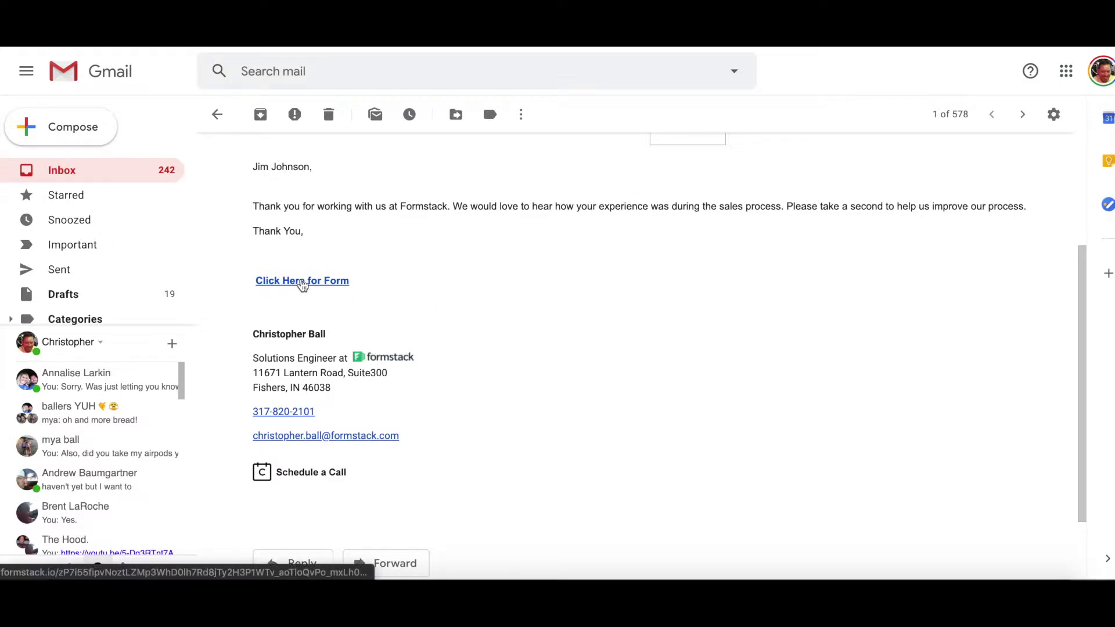
click(302, 282)
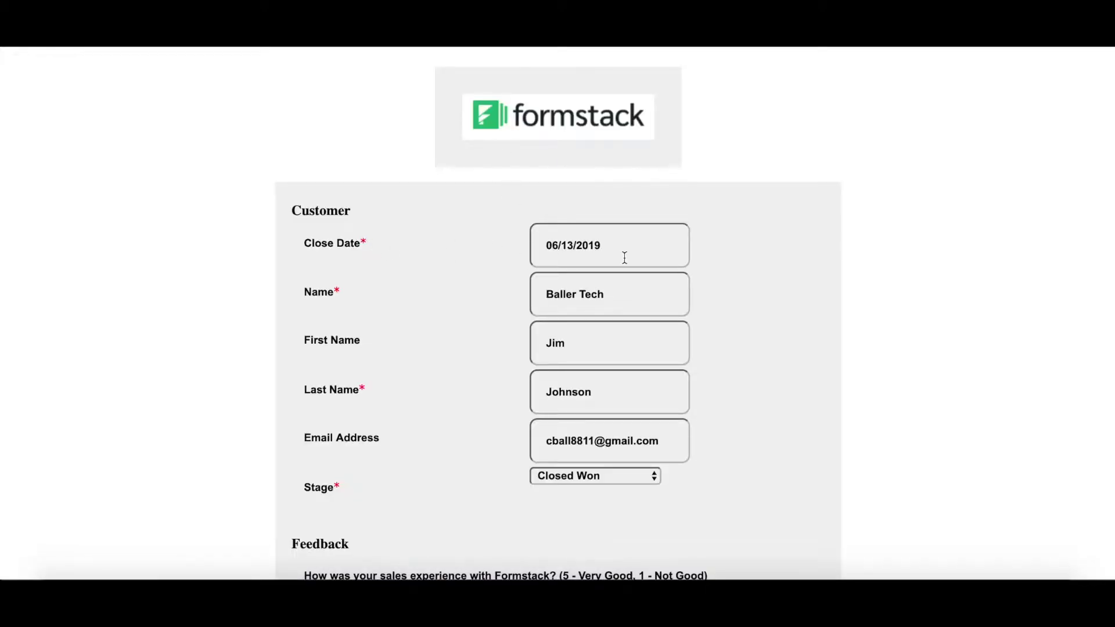
Review the feedback form's prefilled customer fields, rating questions and improvement comment box
scroll(649, 304, down, 1)
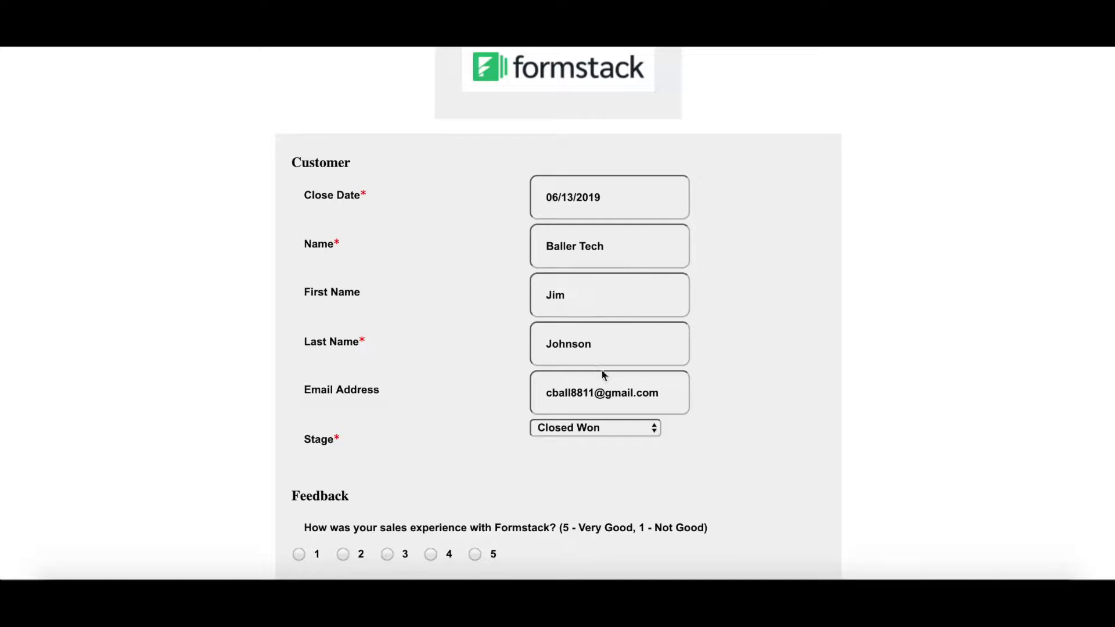
scroll(622, 383, down, 2)
scroll(622, 378, down, 2)
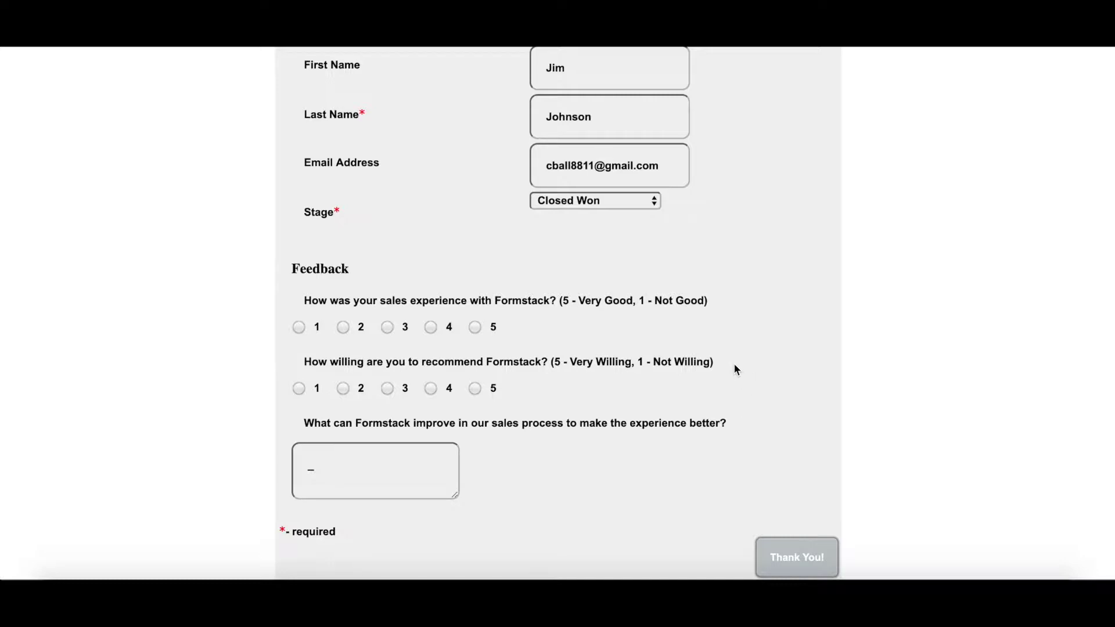
scroll(733, 362, up, 5)
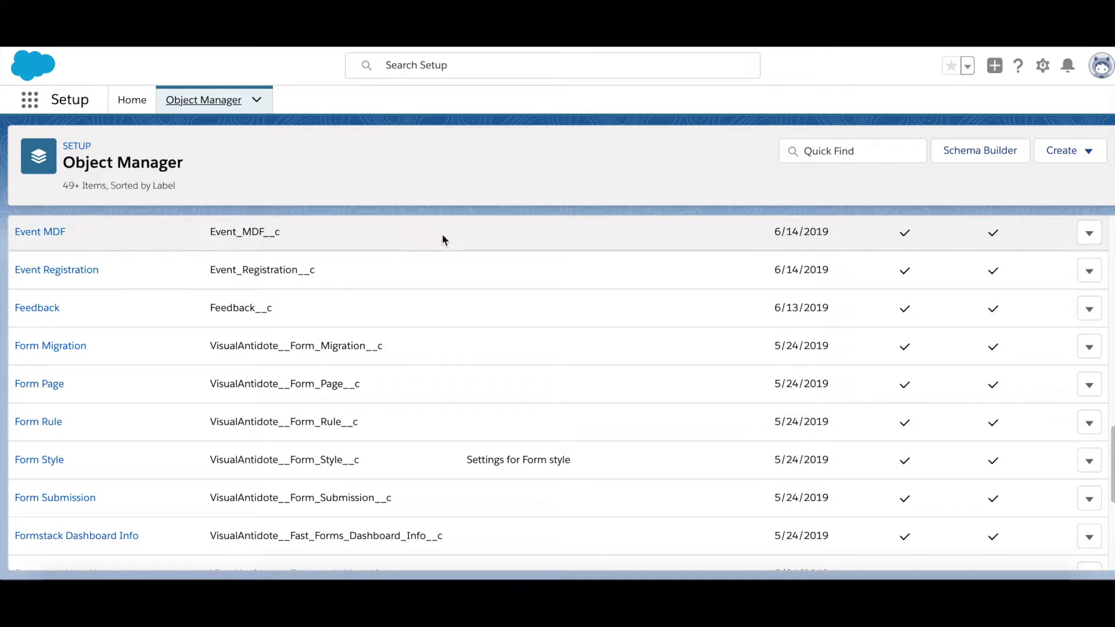
Switch to Salesforce Setup's Object Manager, open the Opportunity object's Fields & Relationships, and review its field list
scroll(458, 252, up, 4)
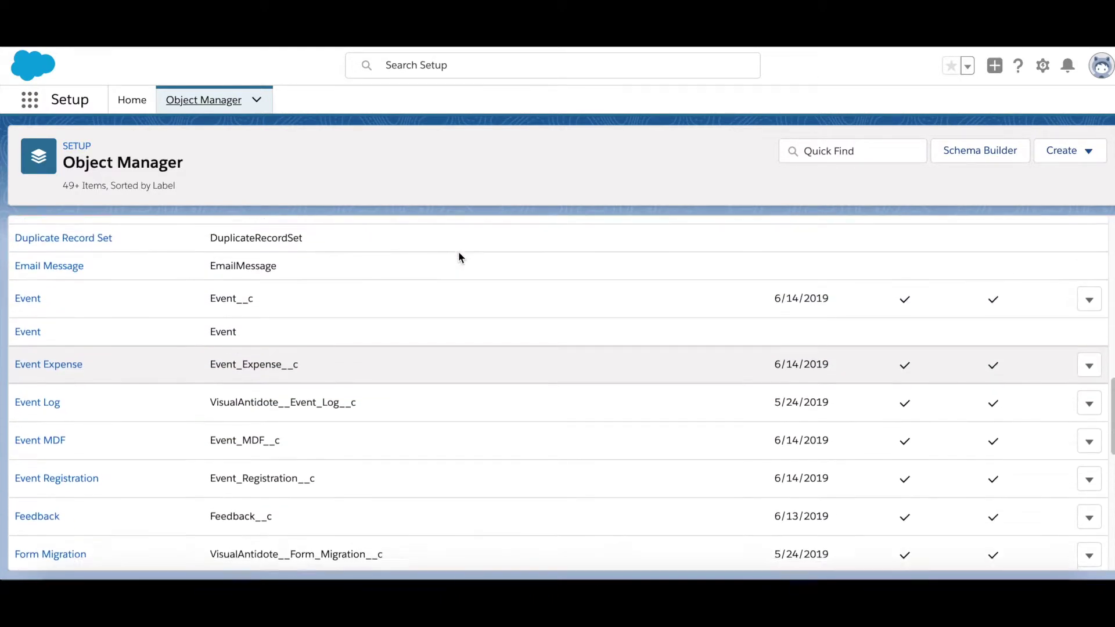
scroll(458, 254, up, 1)
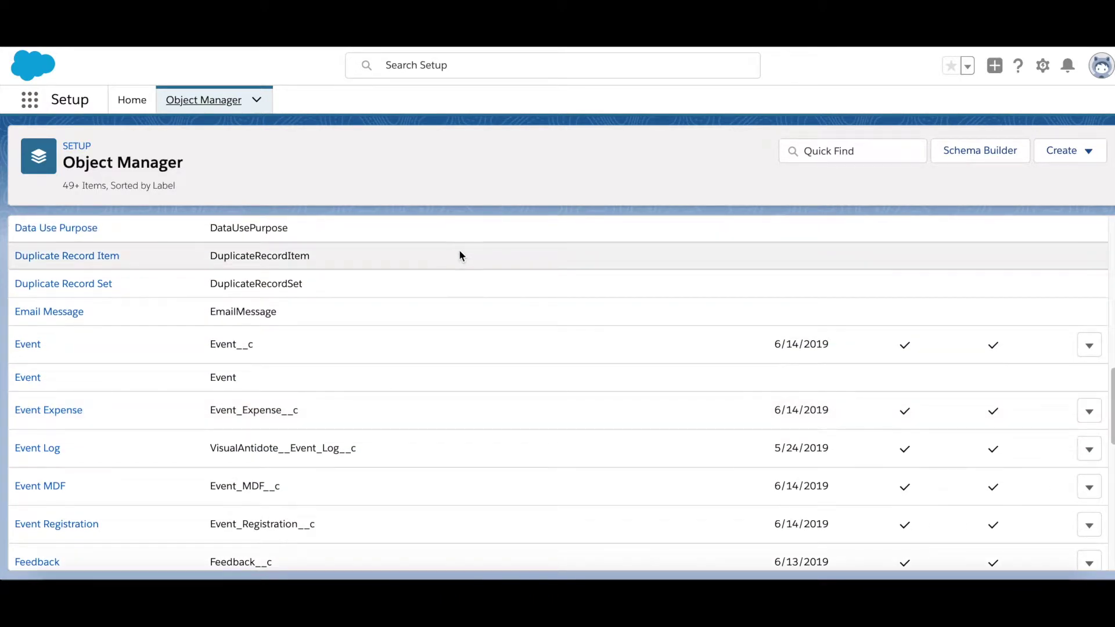
scroll(386, 279, down, 1)
scroll(382, 283, down, 10)
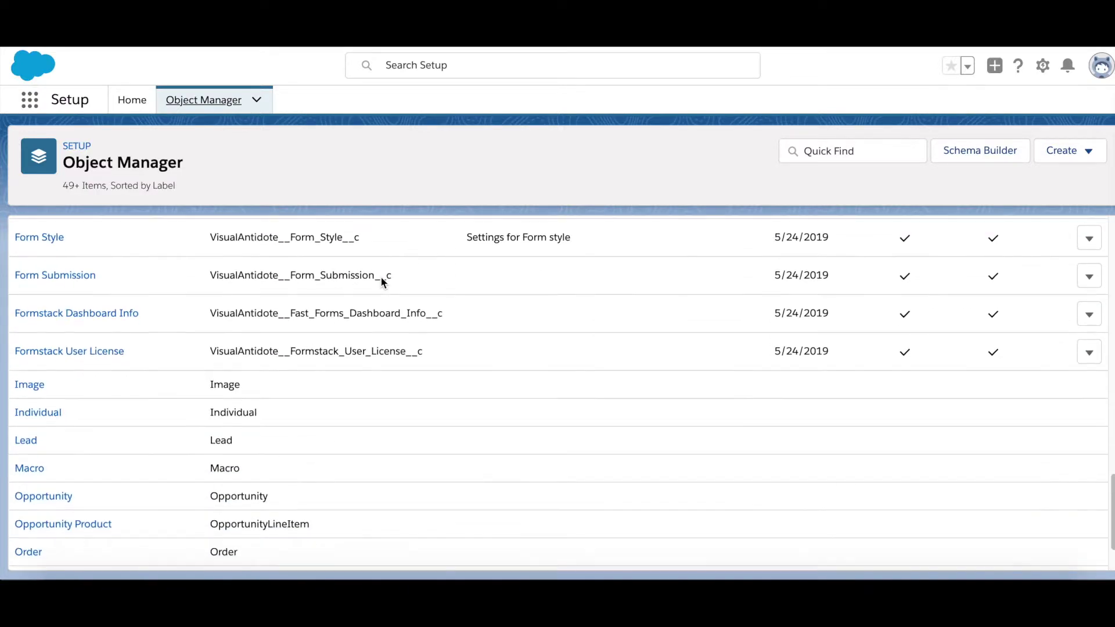
scroll(382, 282, up, 2)
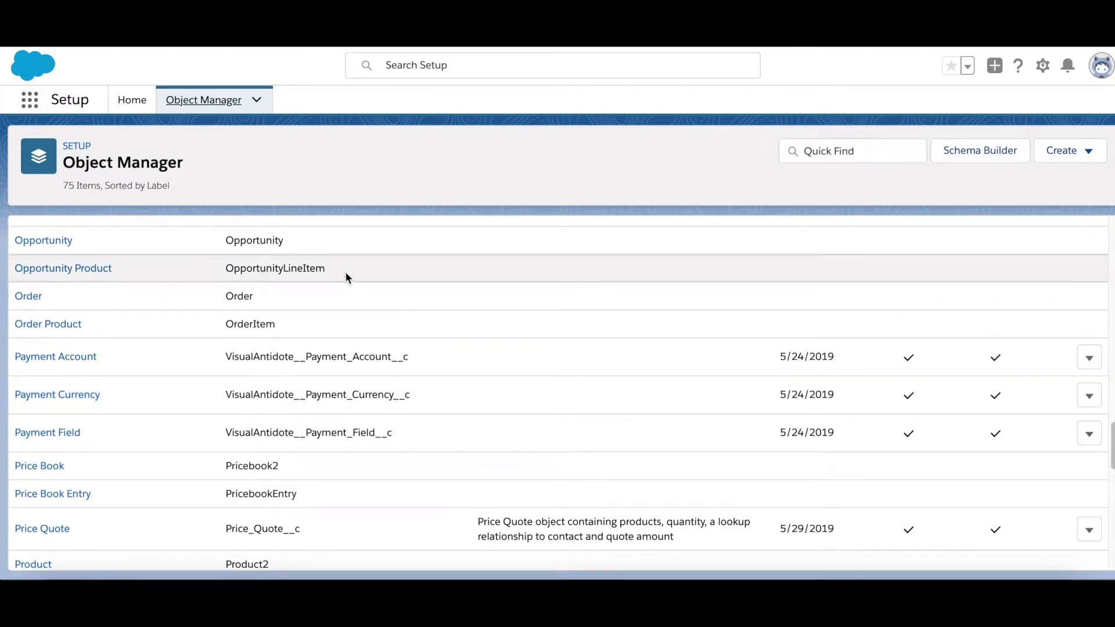
click(54, 241)
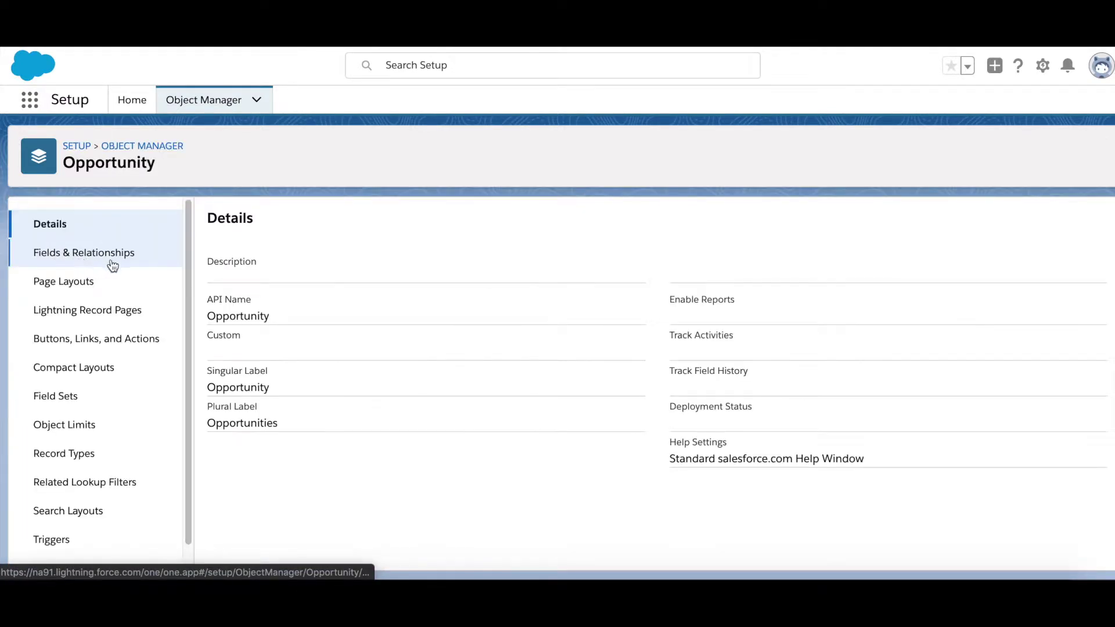
click(51, 256)
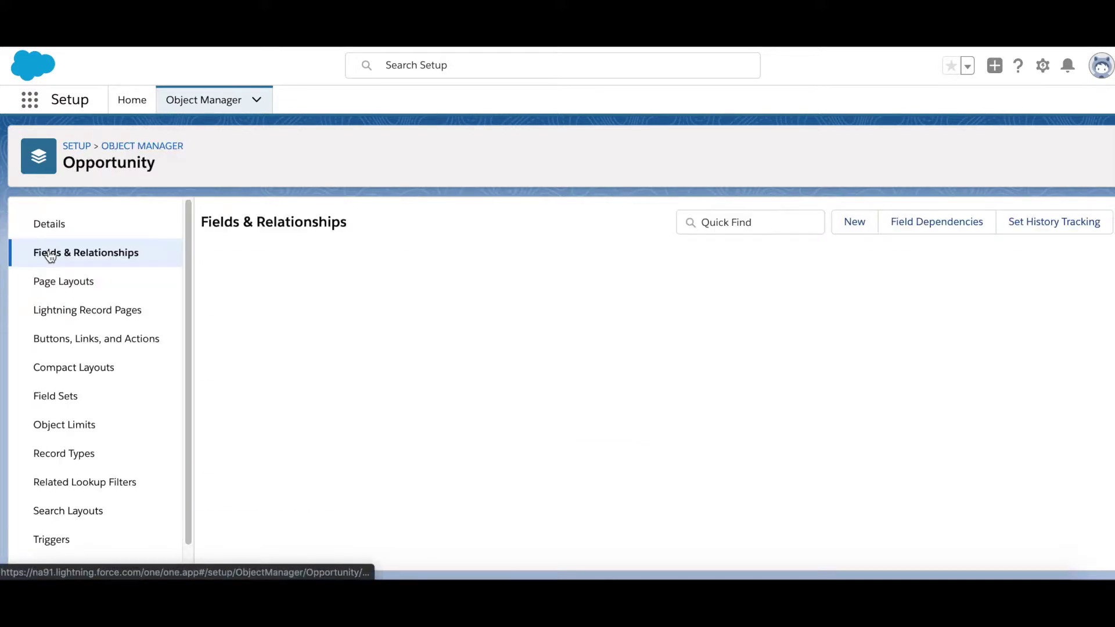
scroll(336, 336, down, 1)
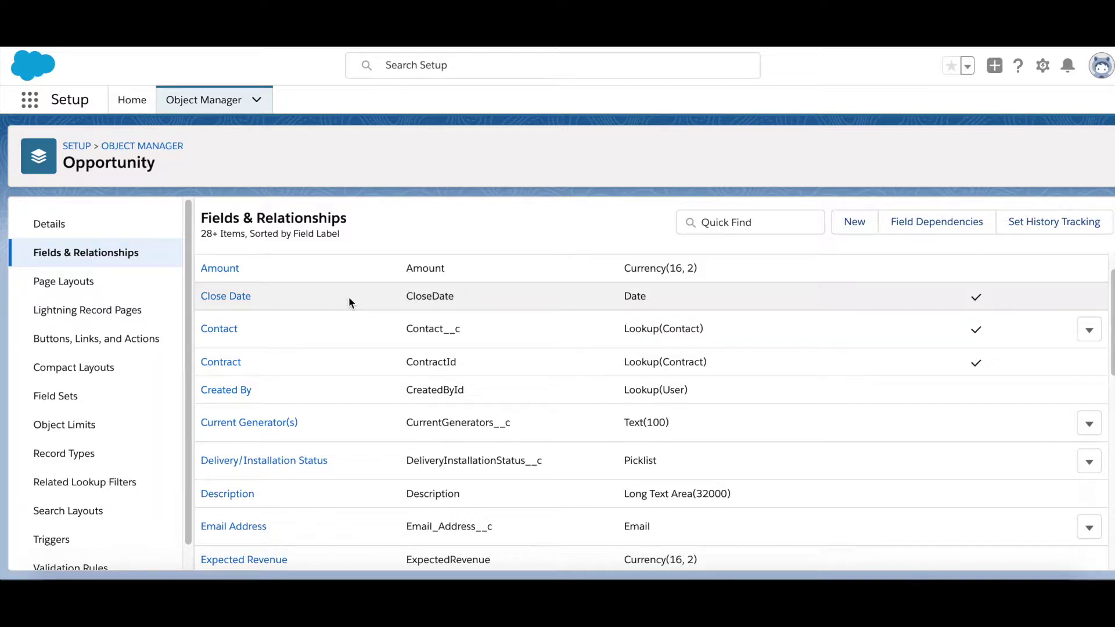
scroll(359, 407, down, 3)
scroll(358, 406, down, 2)
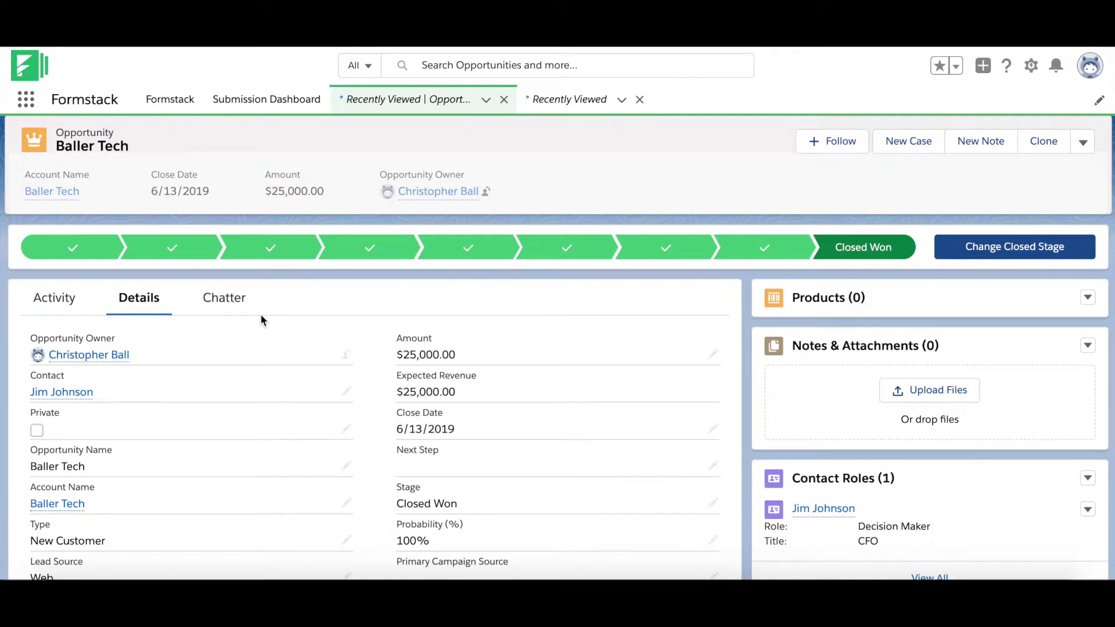
Examine the Formstack Form link on the Baller Tech opportunity record and the matching field in the Opportunity object's setup
scroll(218, 339, down, 5)
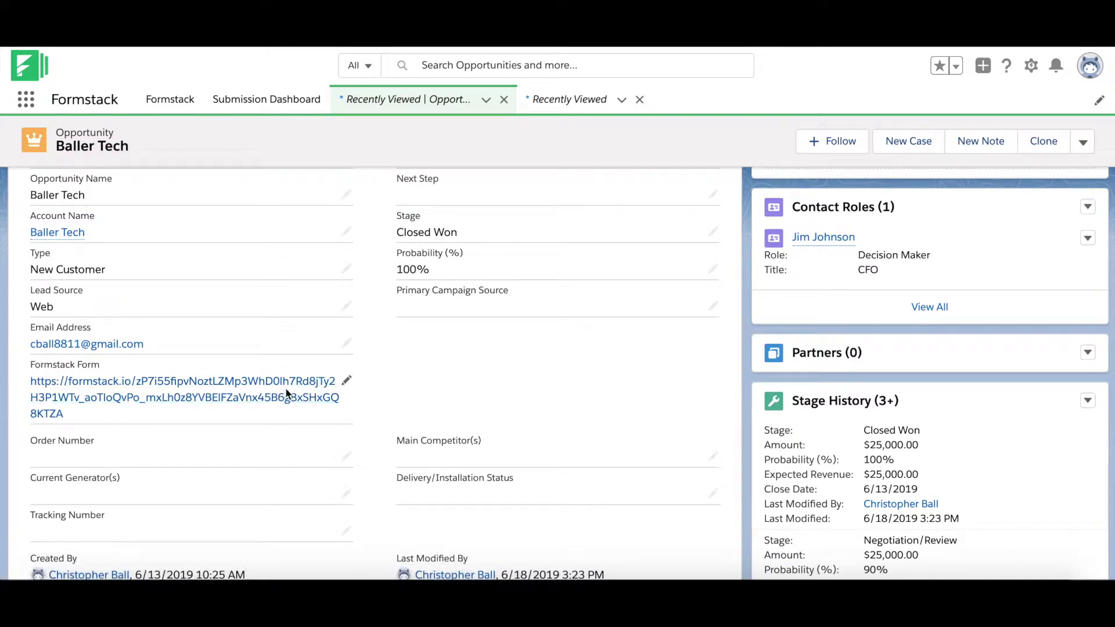
scroll(507, 389, up, 1)
scroll(507, 389, up, 4)
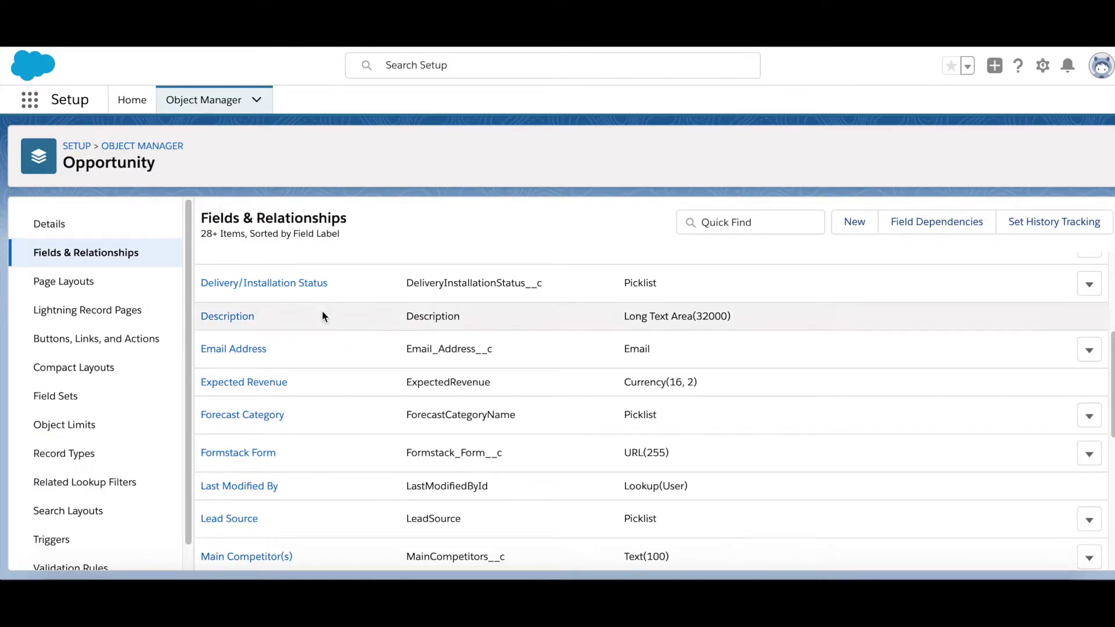
scroll(322, 310, down, 2)
scroll(323, 311, down, 1)
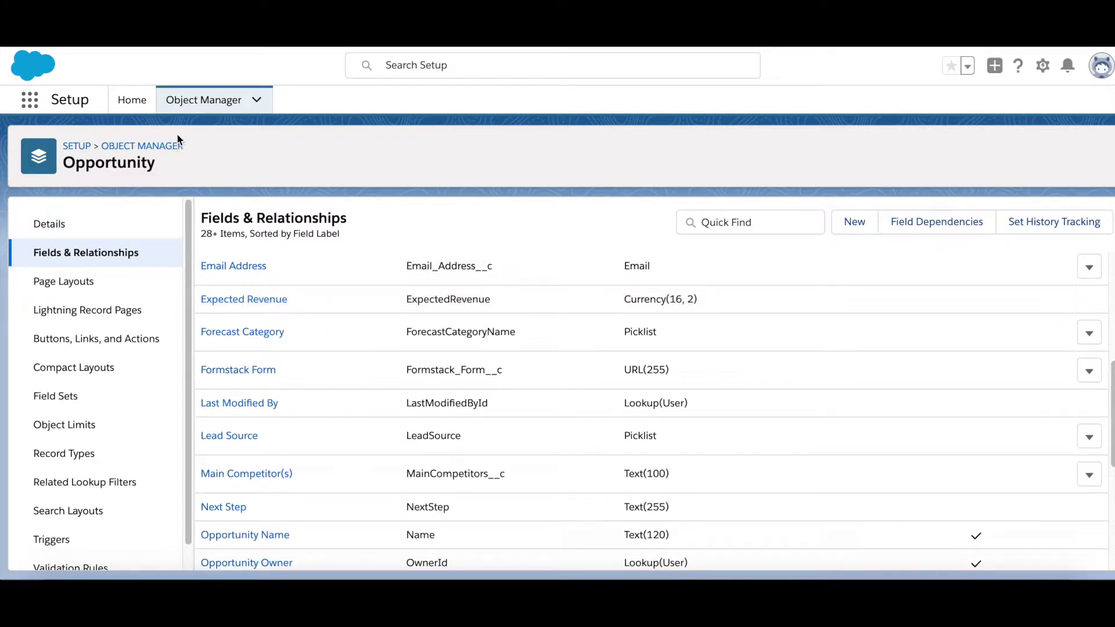
Open the Feedback custom object's Fields & Relationships and review its NPS and lookup fields
click(197, 102)
scroll(366, 405, down, 20)
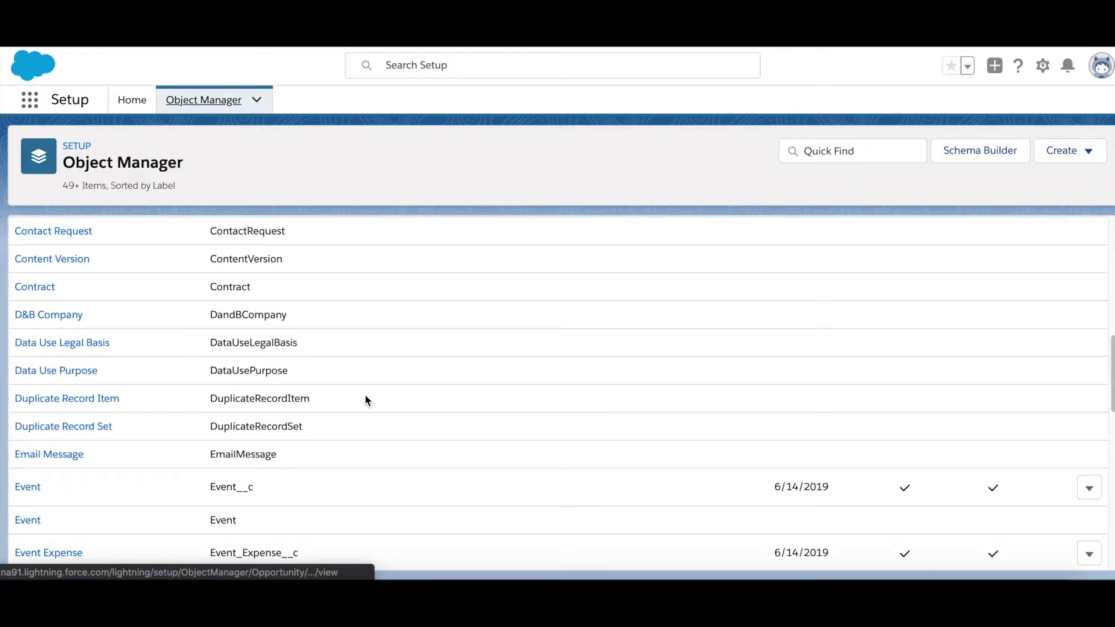
scroll(366, 398, down, 3)
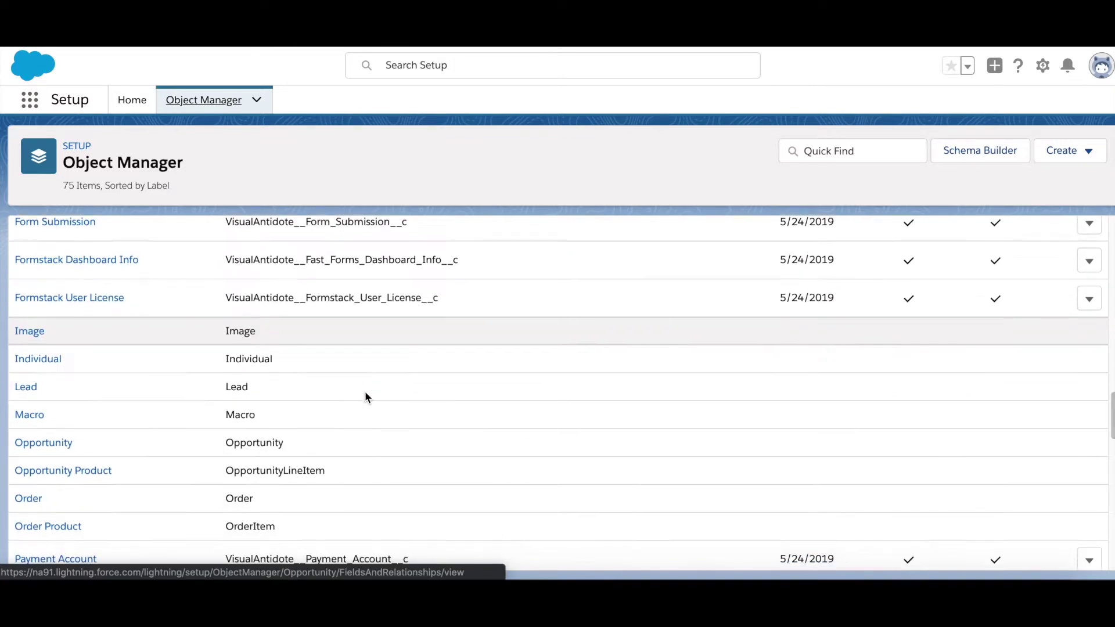
scroll(366, 400, up, 3)
scroll(365, 399, up, 2)
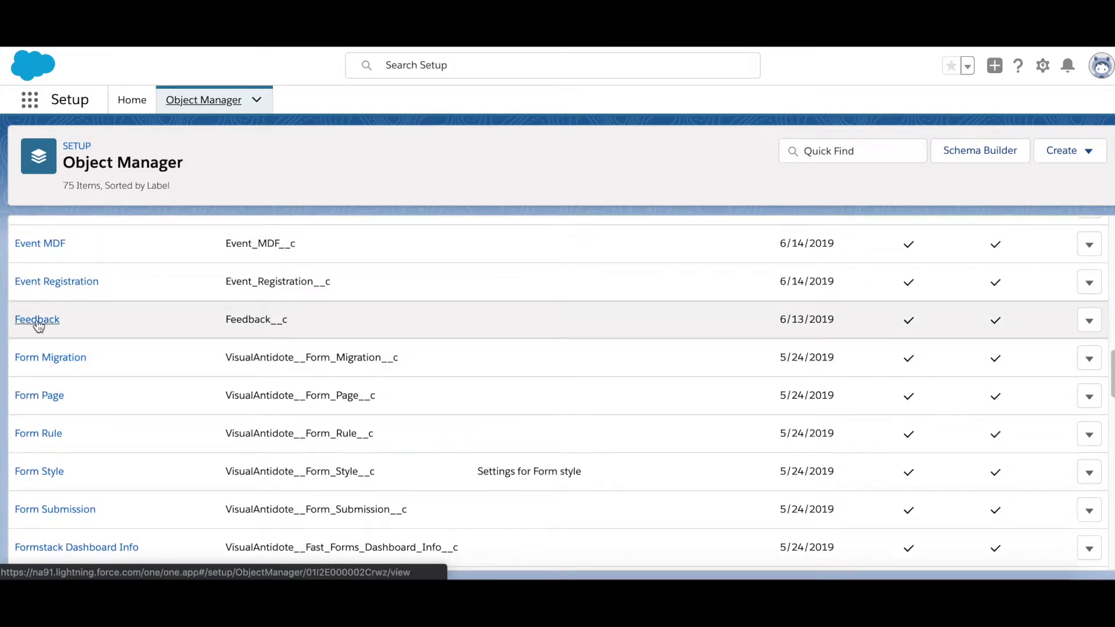
click(37, 321)
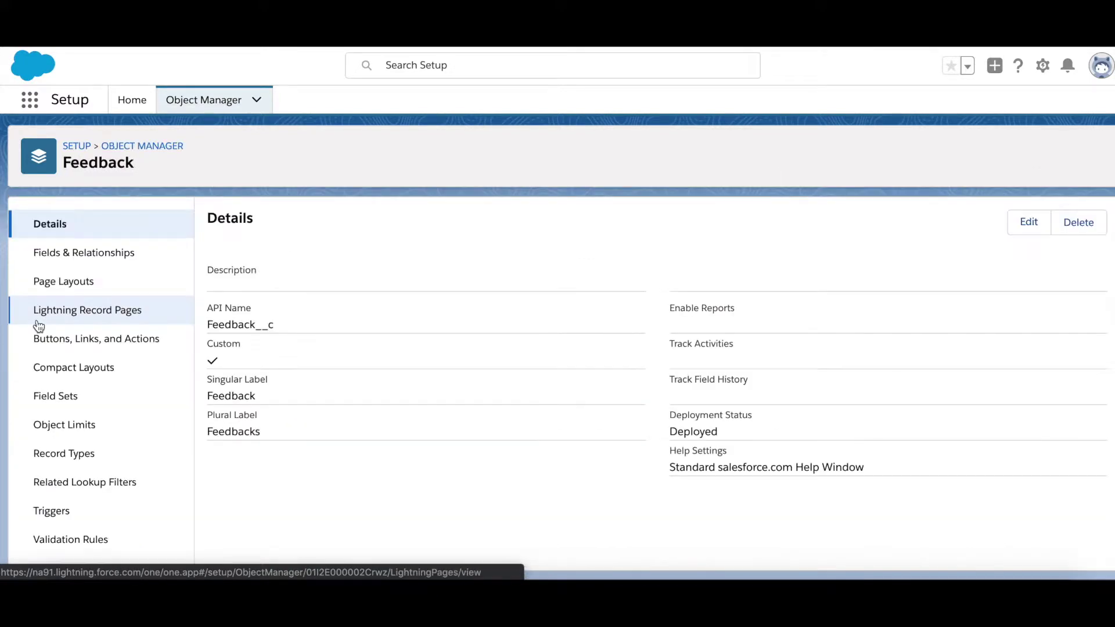
click(68, 256)
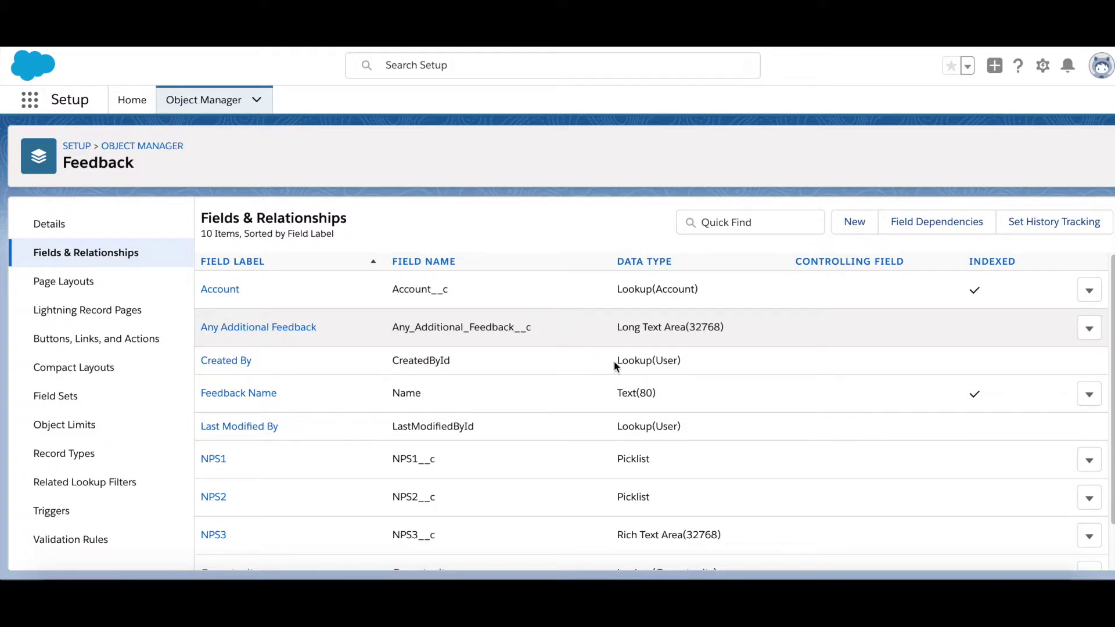
scroll(630, 410, down, 1)
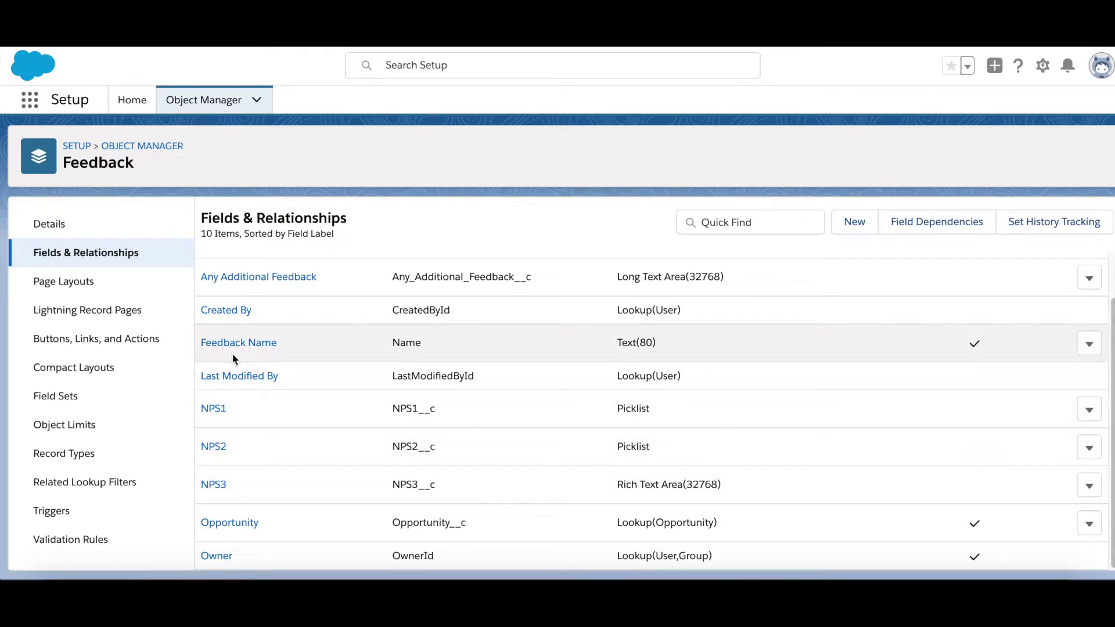
Switch to the Formstack app in Salesforce and open the Feedback form for editing
click(30, 101)
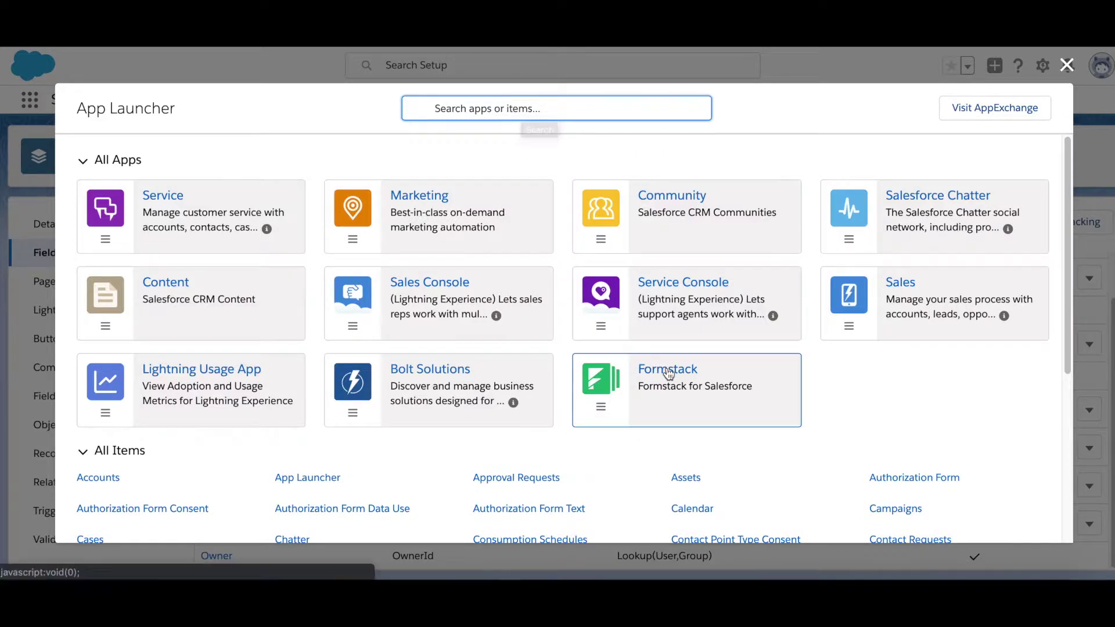
click(1068, 66)
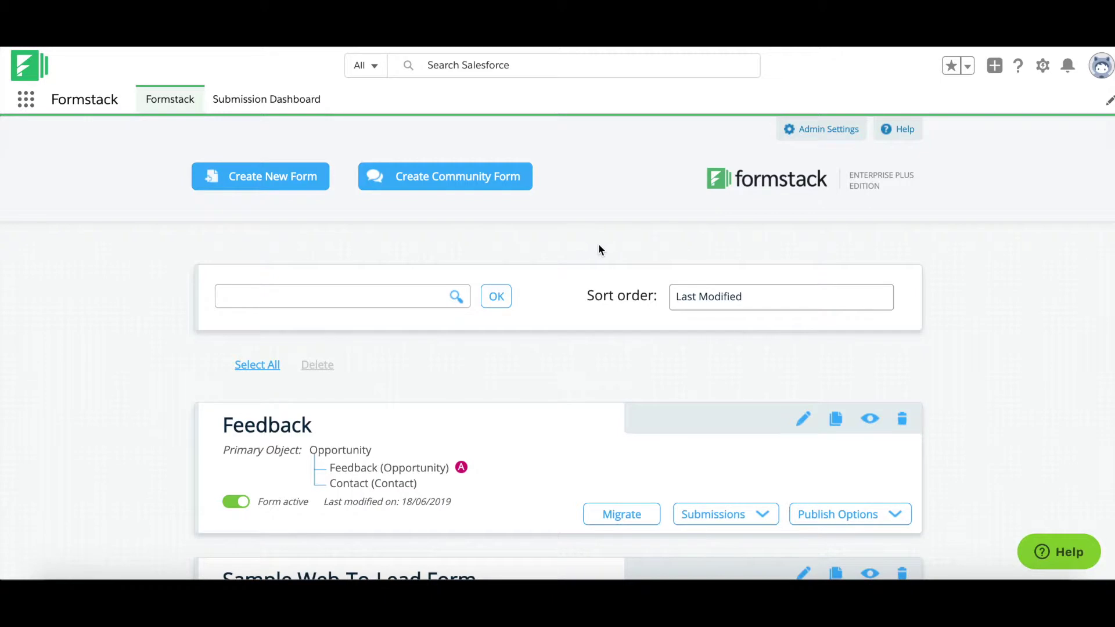
scroll(605, 253, down, 3)
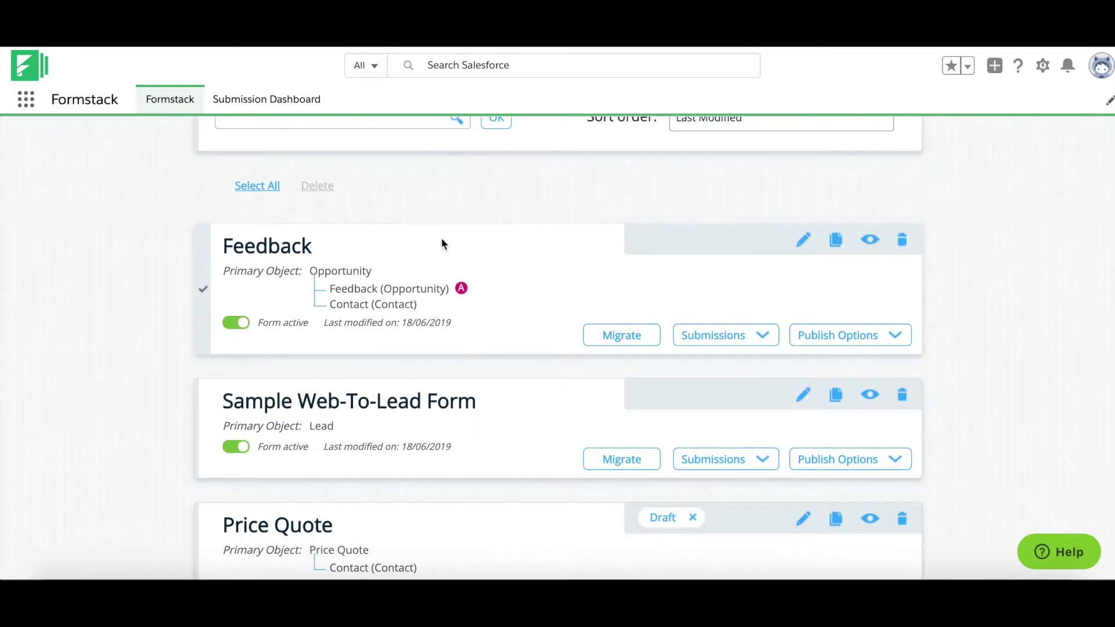
scroll(552, 247, down, 1)
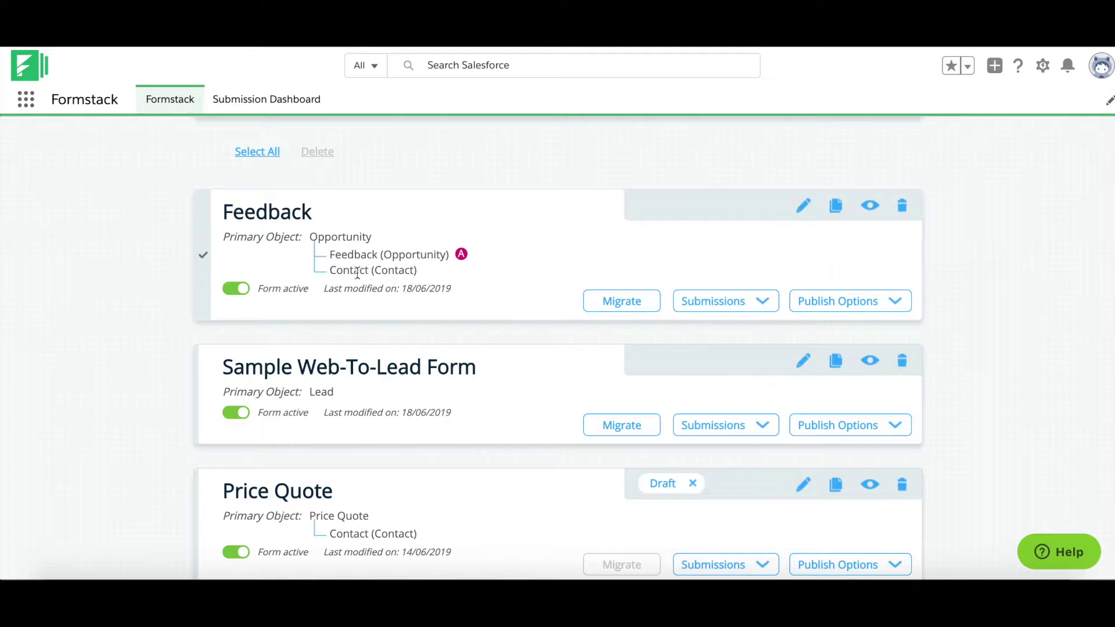
click(812, 213)
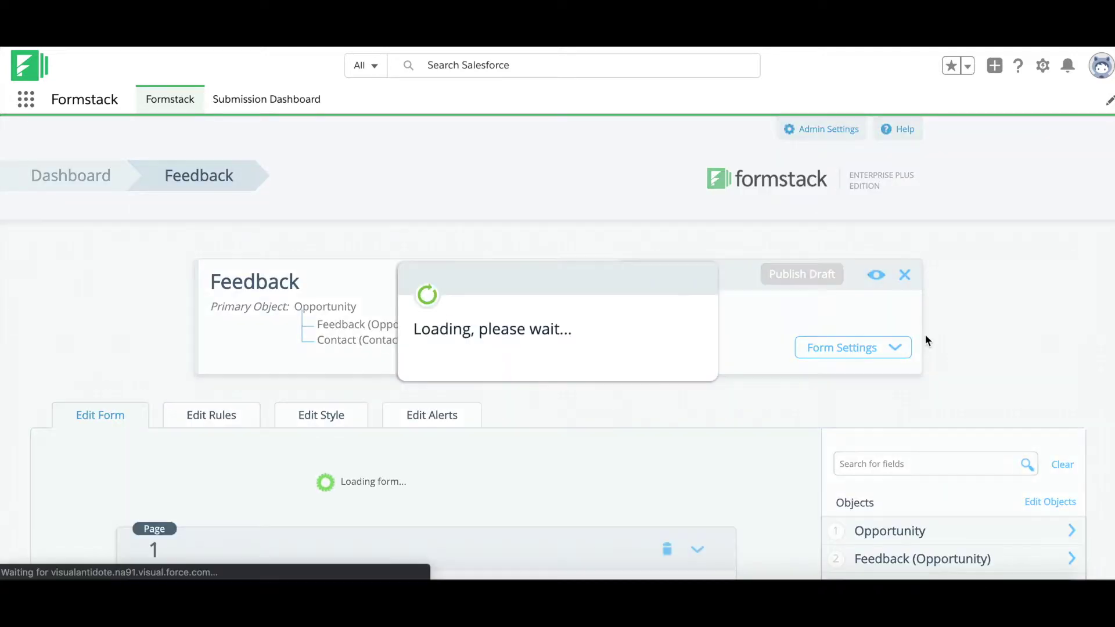
Look over the Feedback form's Customer and Feedback sections and the objects it is built on
scroll(971, 336, down, 1)
scroll(971, 340, down, 5)
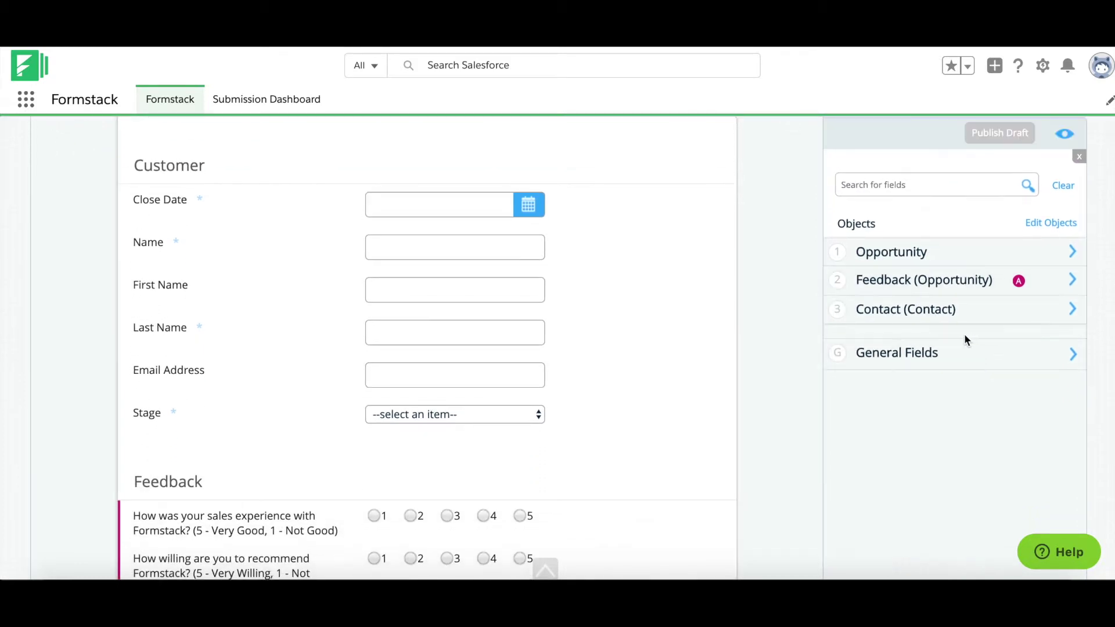
scroll(754, 319, up, 4)
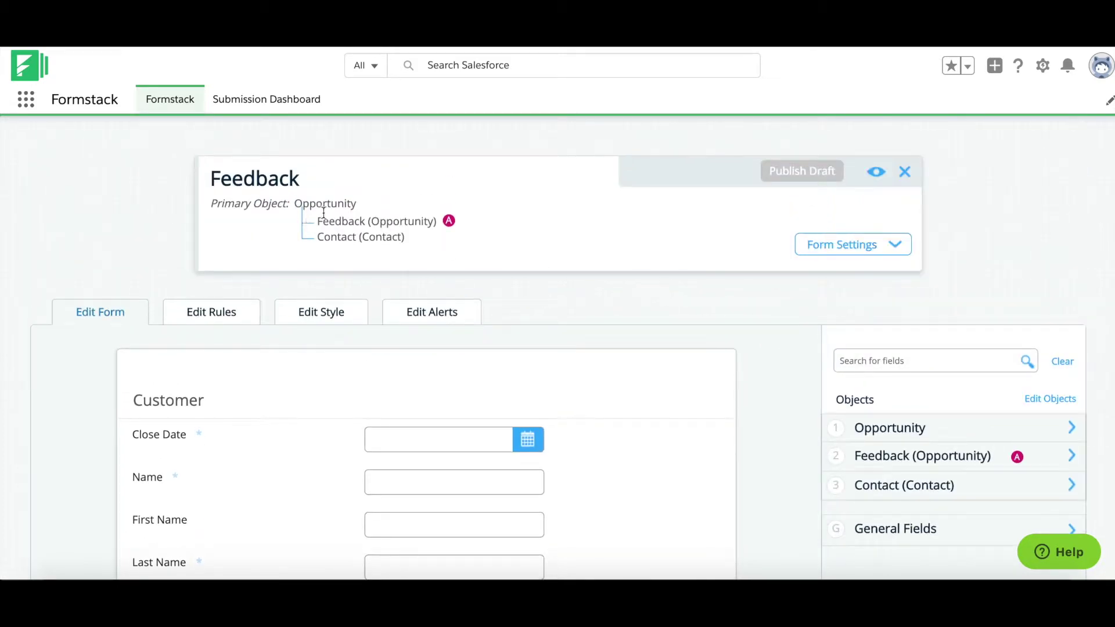
scroll(752, 346, down, 4)
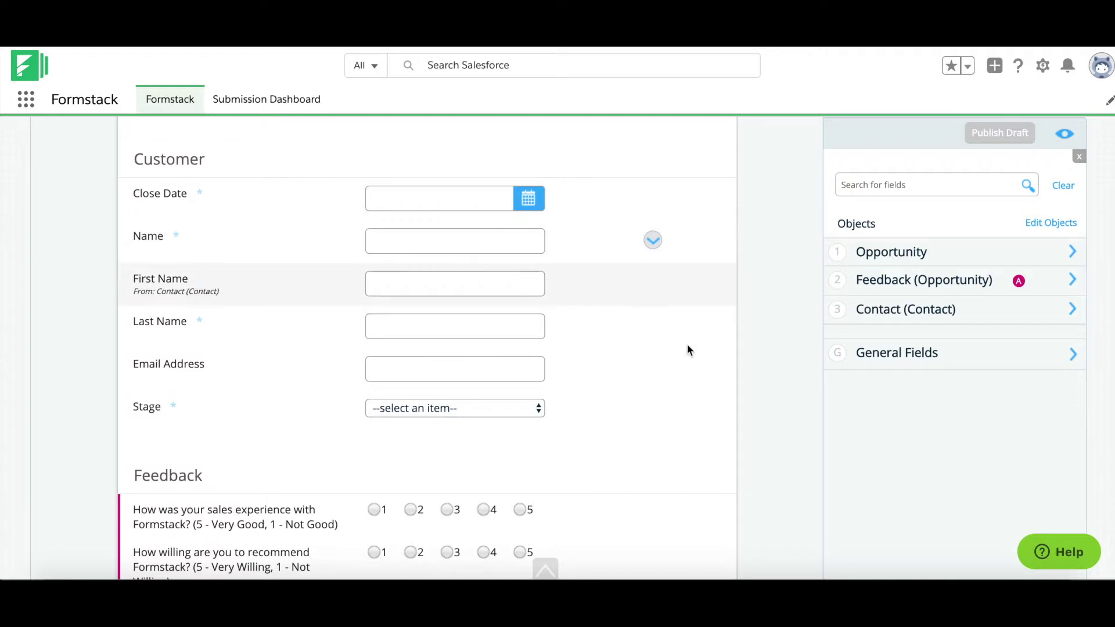
Look over the Feedback (Opportunity) object's available fields and open the settings of the sales experience question
scroll(691, 349, down, 3)
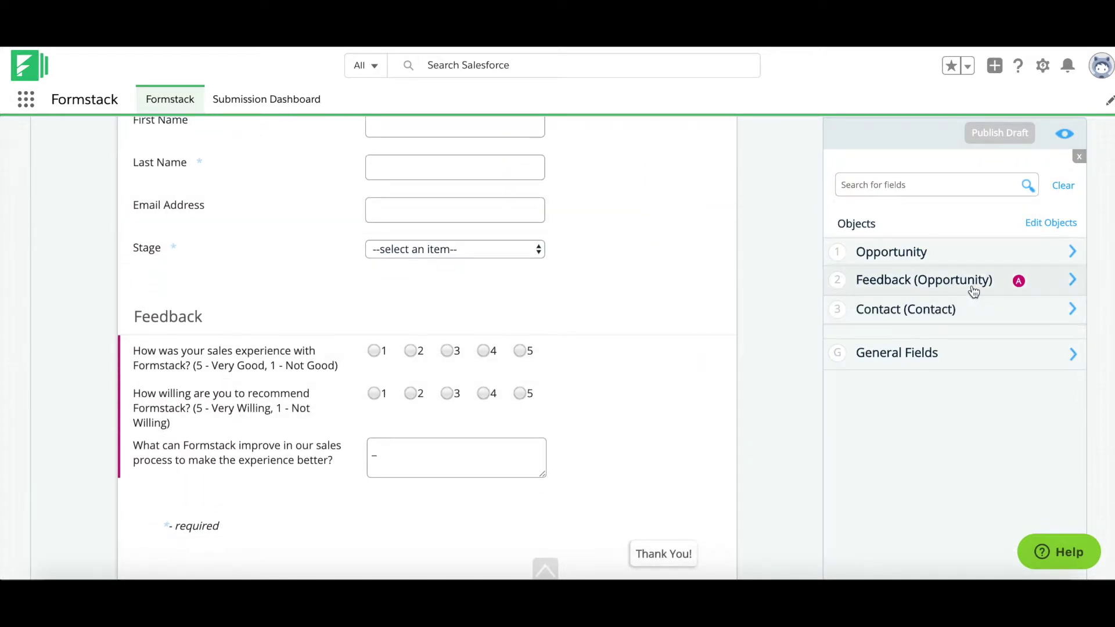
click(1073, 288)
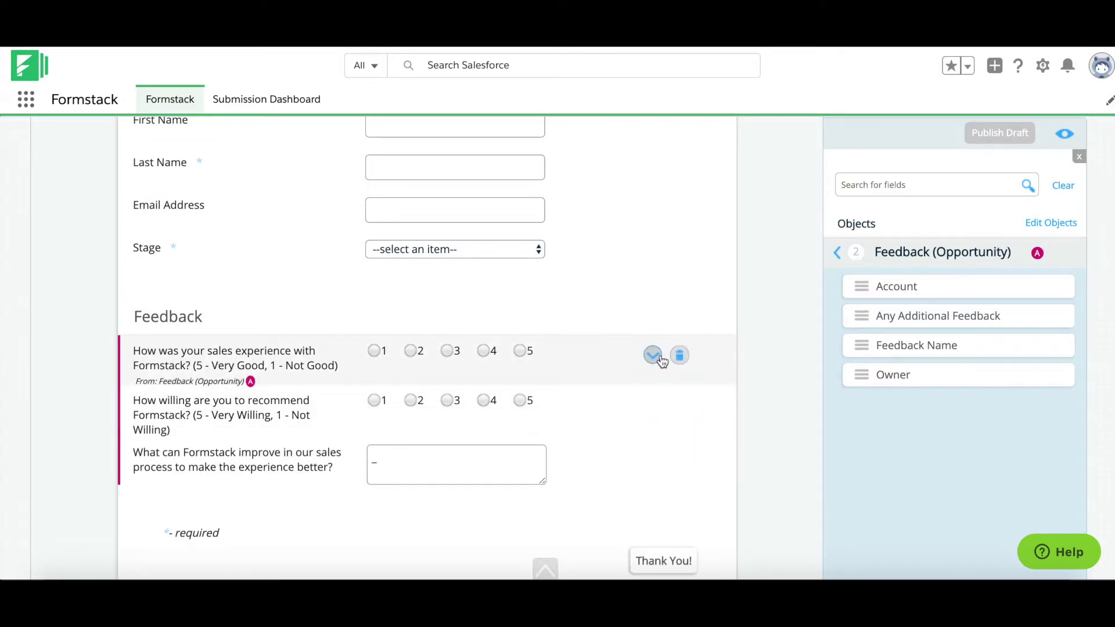
click(652, 355)
scroll(758, 410, down, 5)
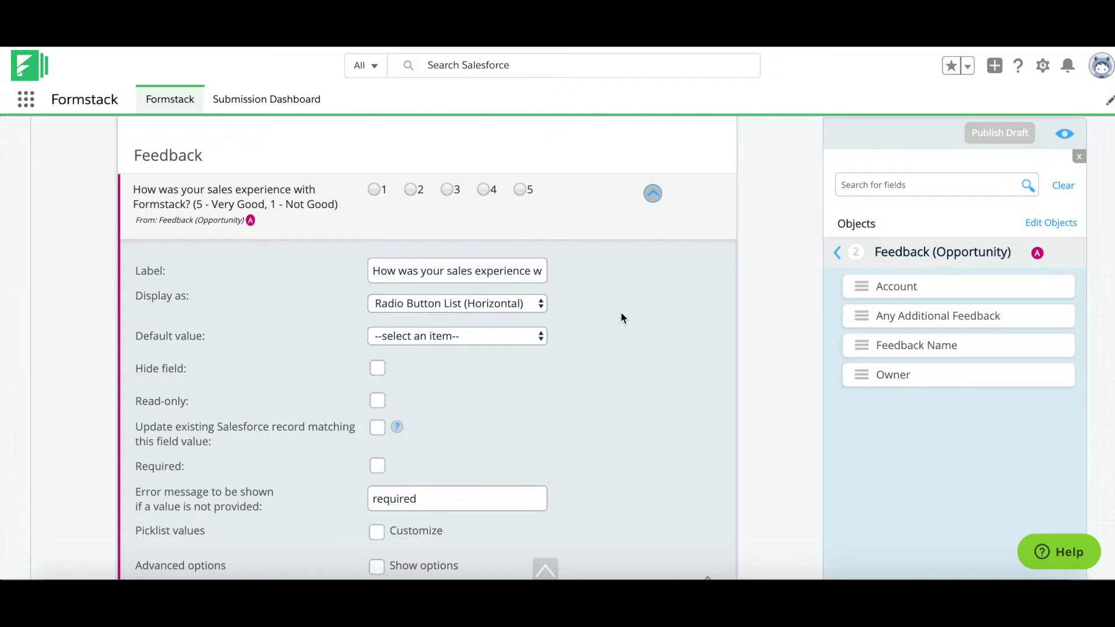
Try the sales experience question as a vertical radio button list and a picklist, restore Radio Button List (Horizontal), and collapse its settings
click(539, 308)
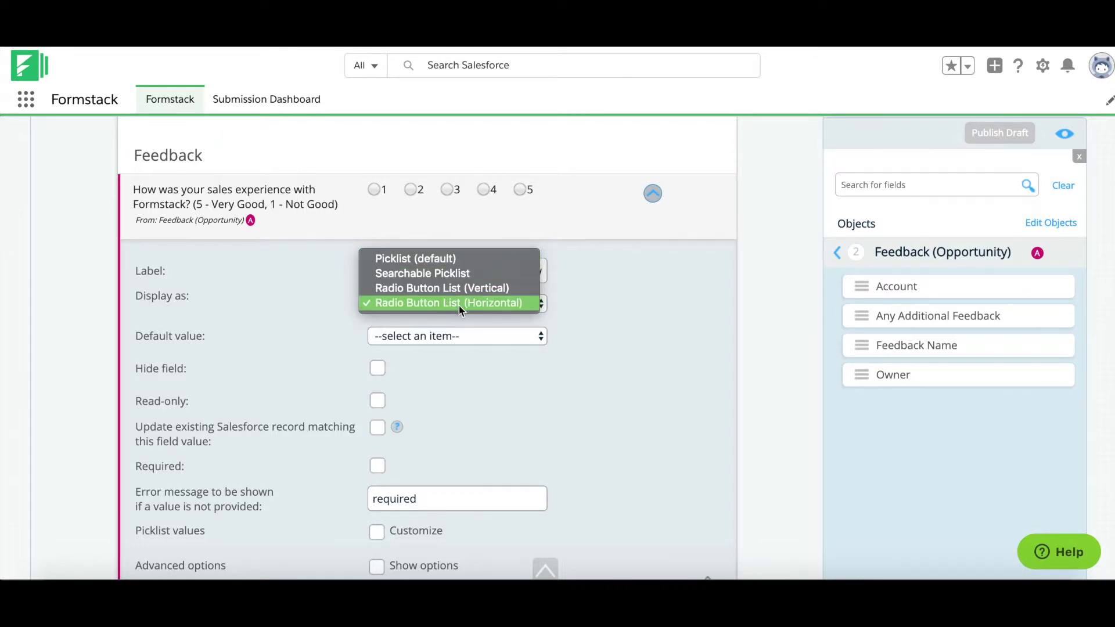
click(469, 288)
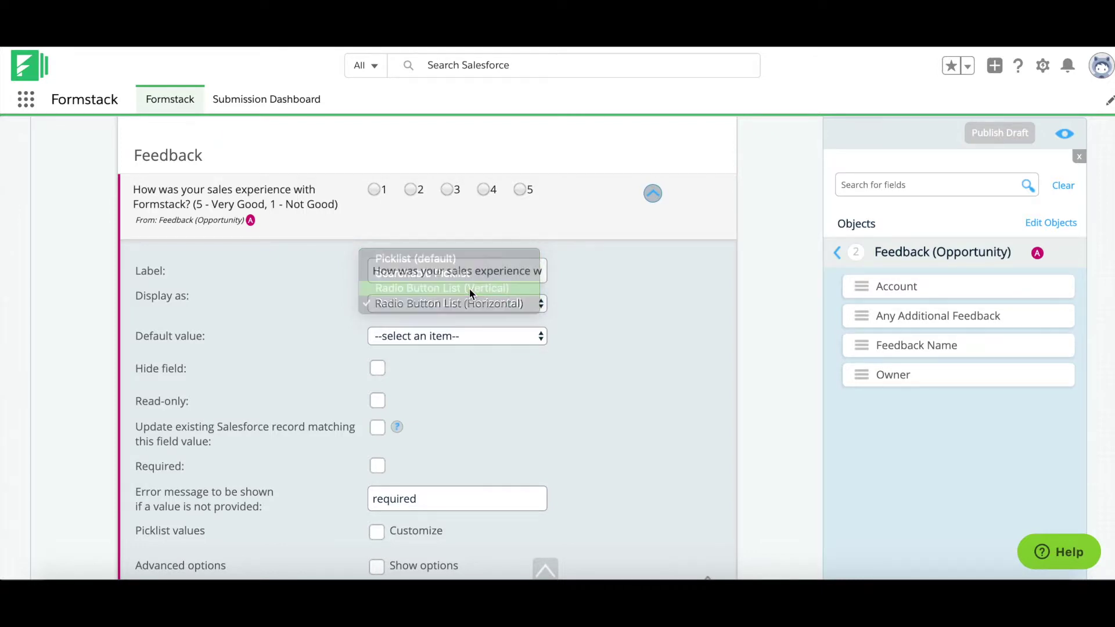
click(464, 354)
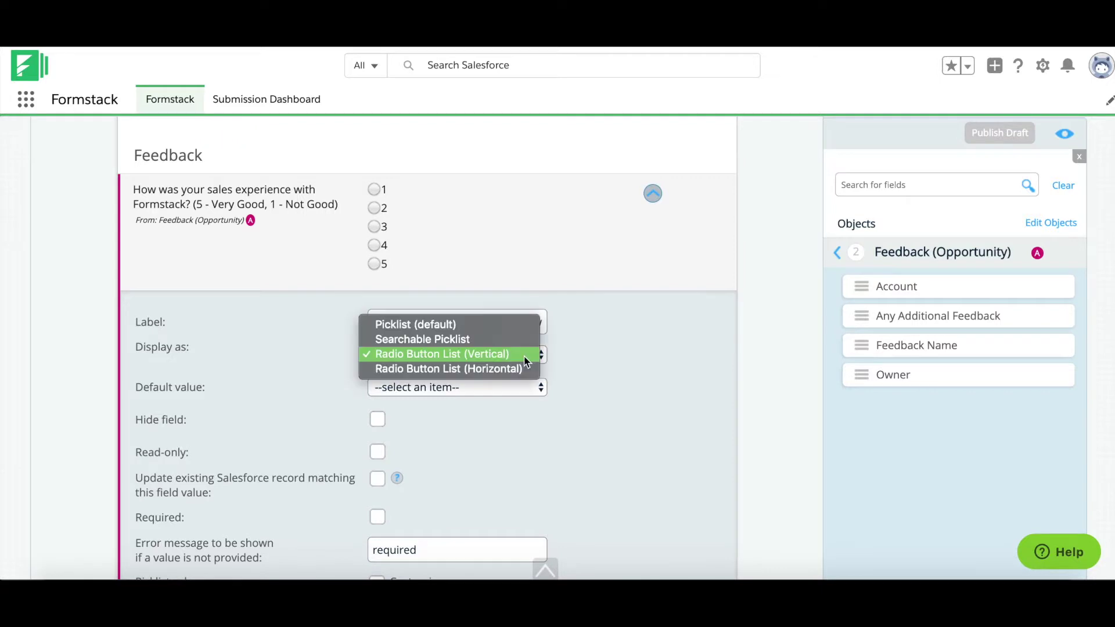
click(444, 326)
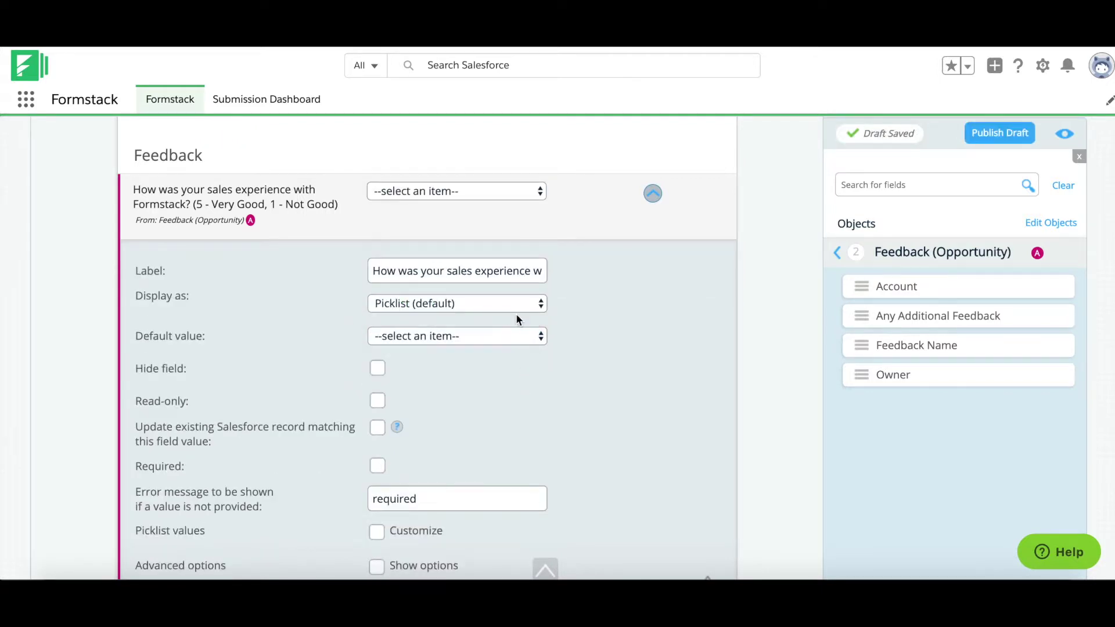
click(529, 305)
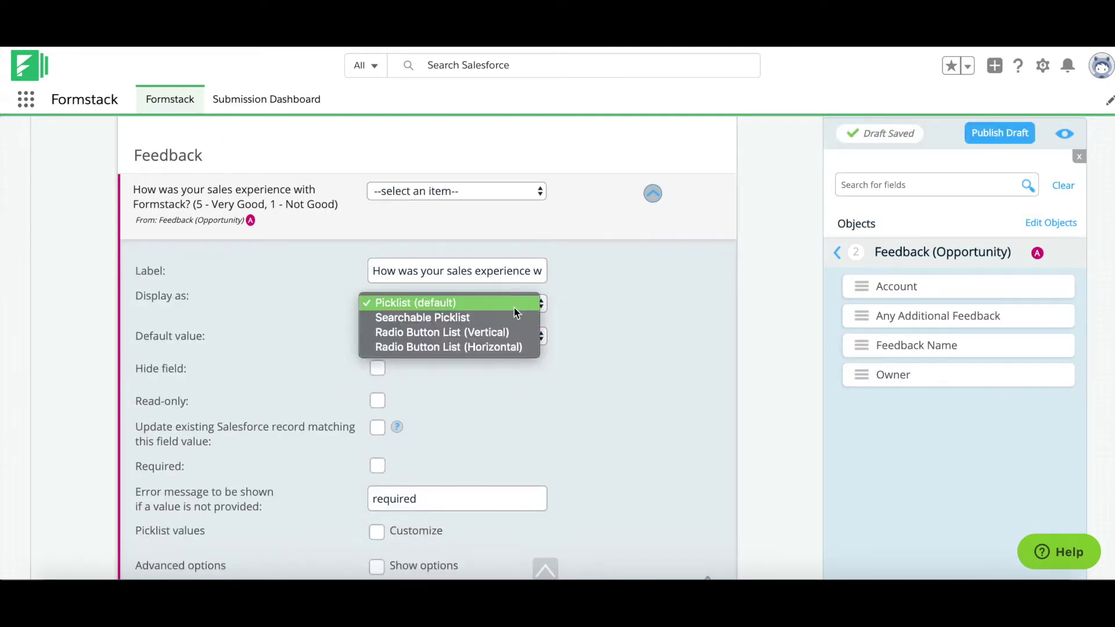
click(491, 348)
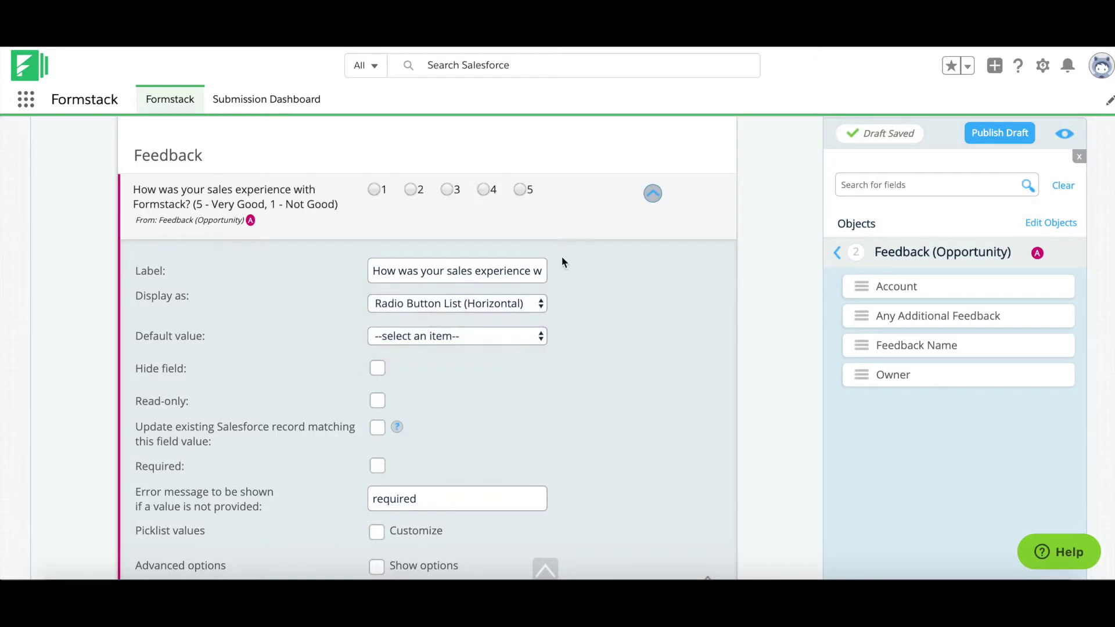
click(652, 194)
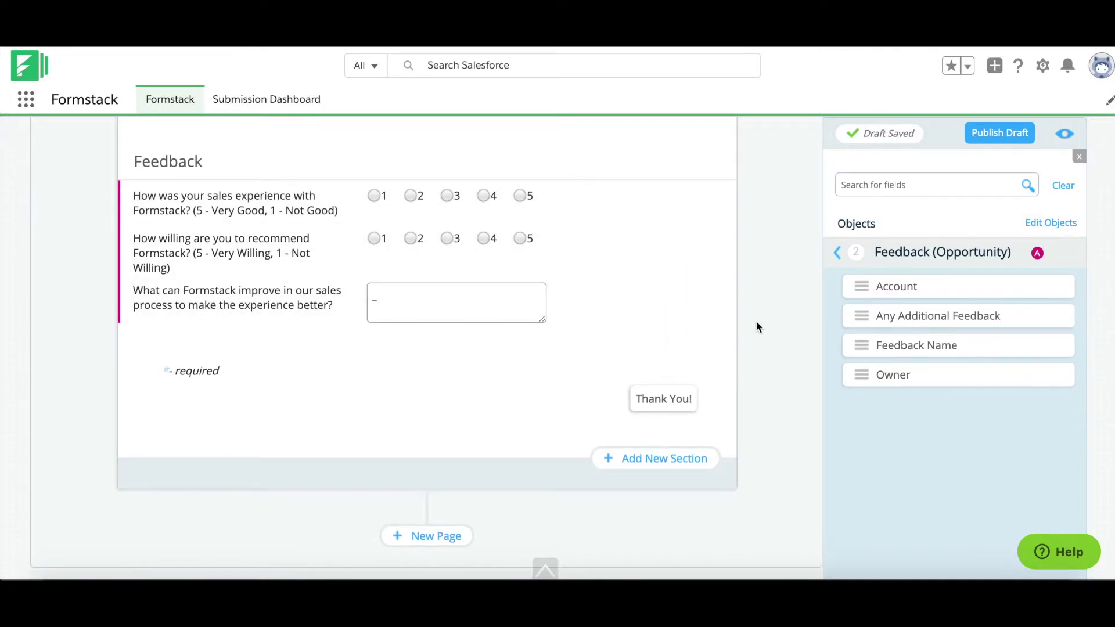
Open the Contact (Contact) object's field list and look over the form's Customer fields
click(838, 252)
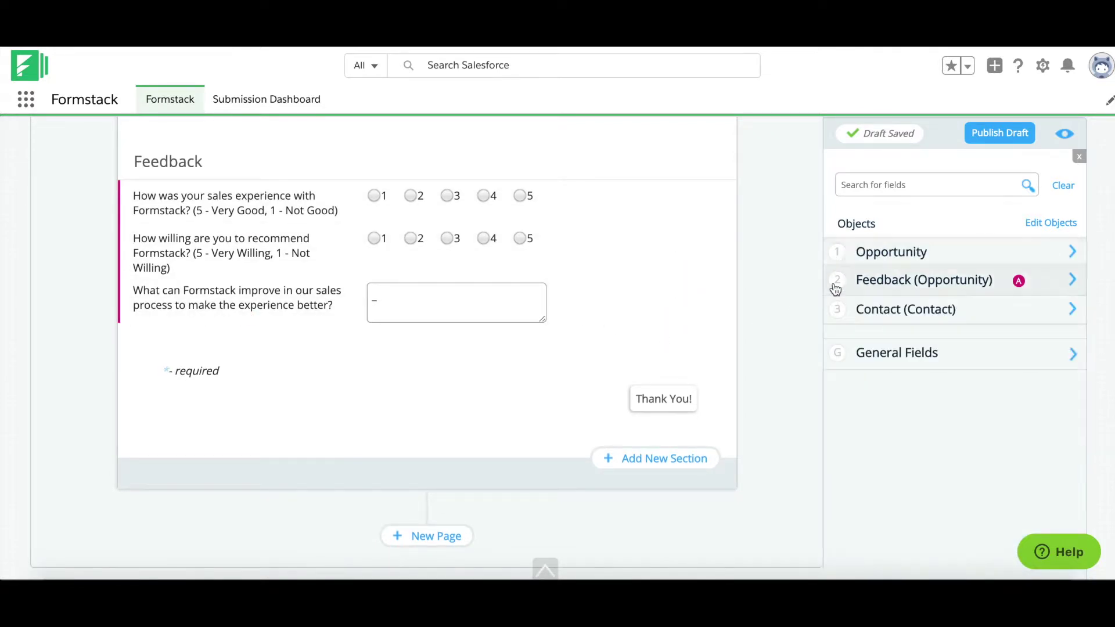
scroll(778, 250, up, 5)
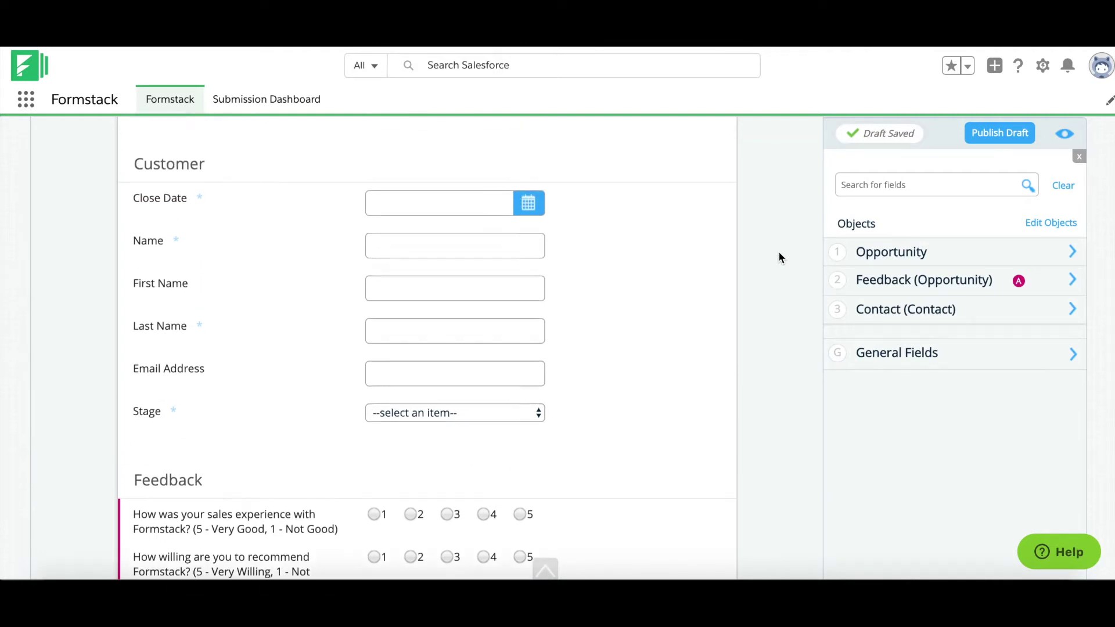
scroll(778, 258, up, 3)
scroll(779, 321, down, 4)
click(953, 310)
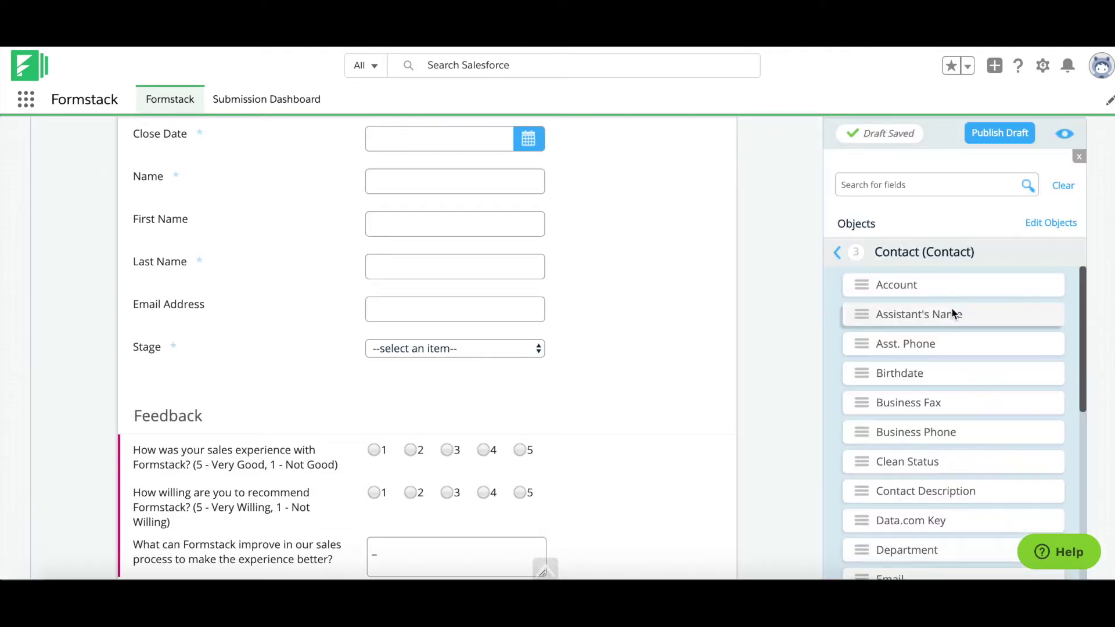
scroll(932, 389, down, 2)
scroll(929, 366, up, 3)
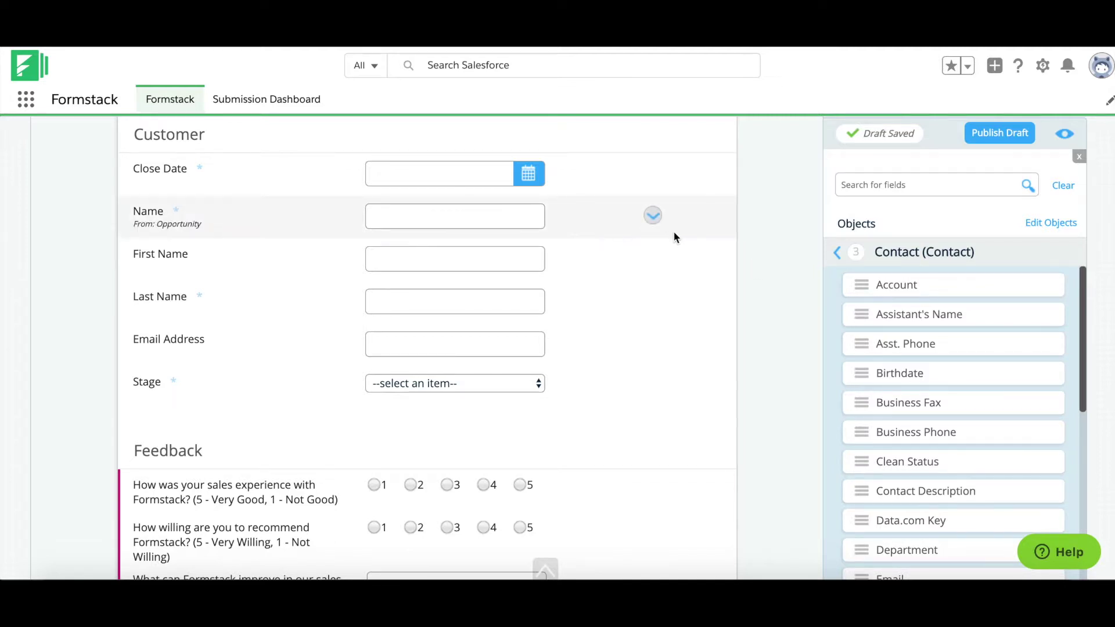
Publish the Feedback form's draft and proceed to its publishing options
scroll(733, 243, up, 4)
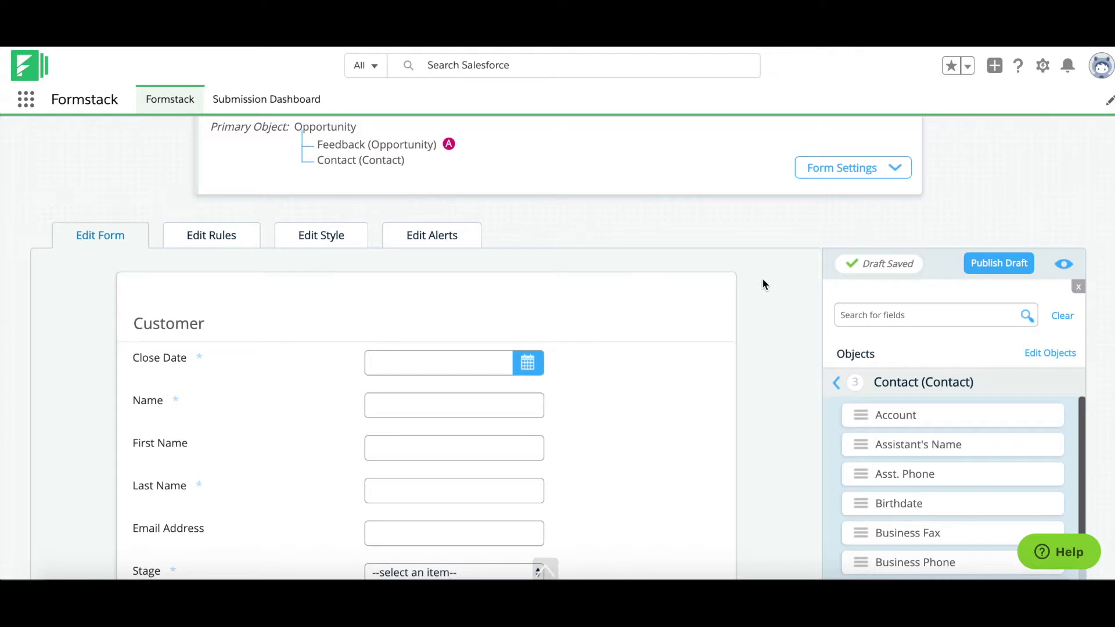
scroll(809, 290, up, 2)
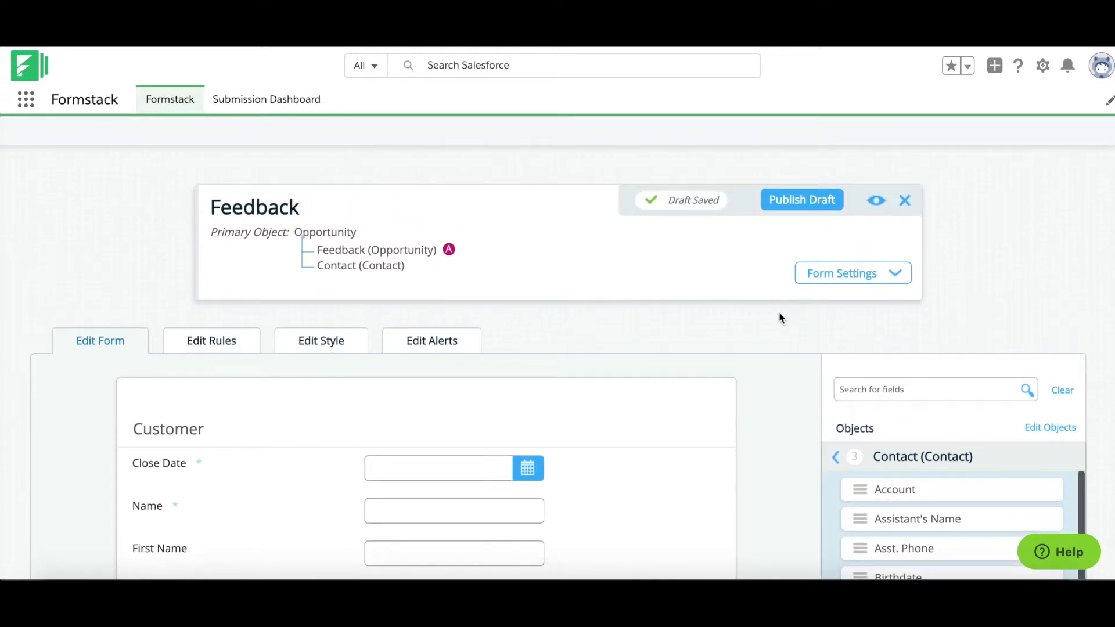
click(807, 204)
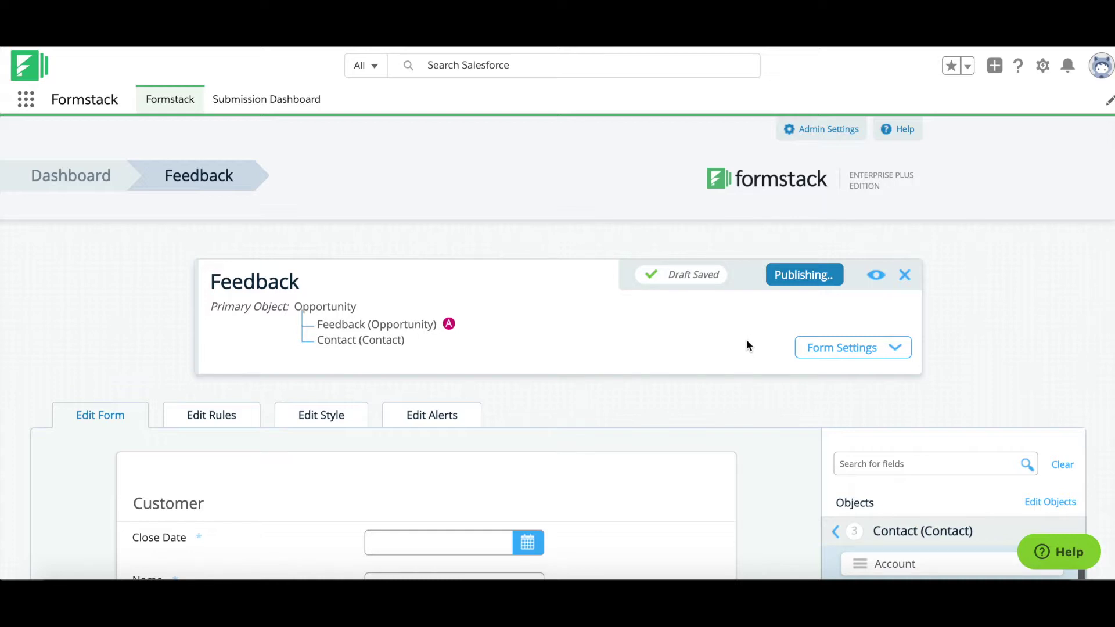
click(684, 419)
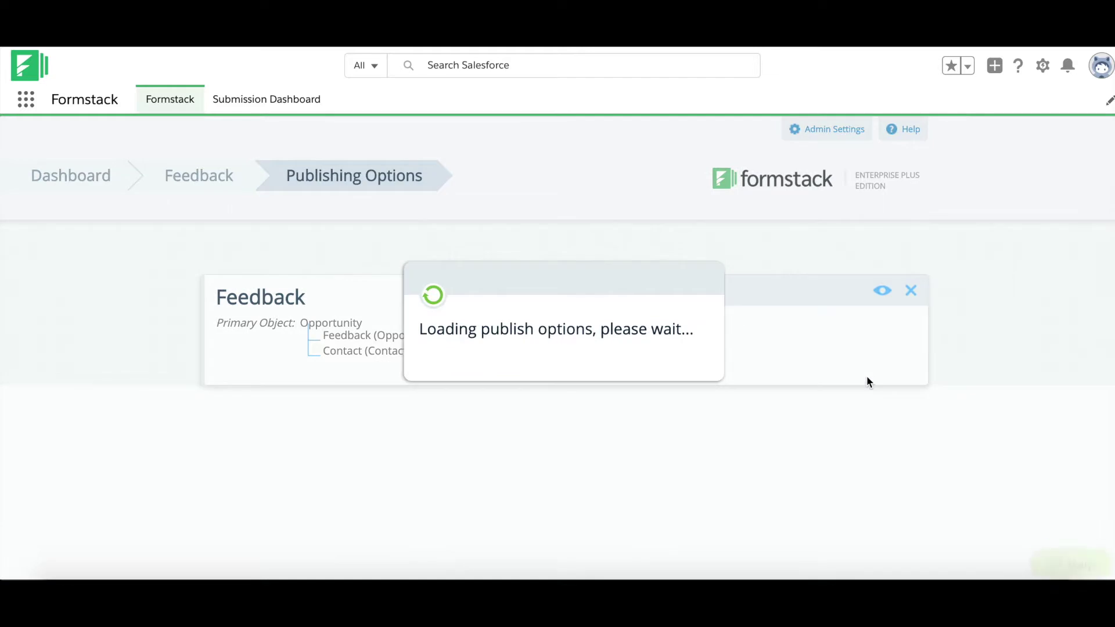
Review the dynamic prefill settings, update the existing Baller Tech Opps records with prefill links, and check the Baller Tech opportunity record
scroll(982, 367, down, 3)
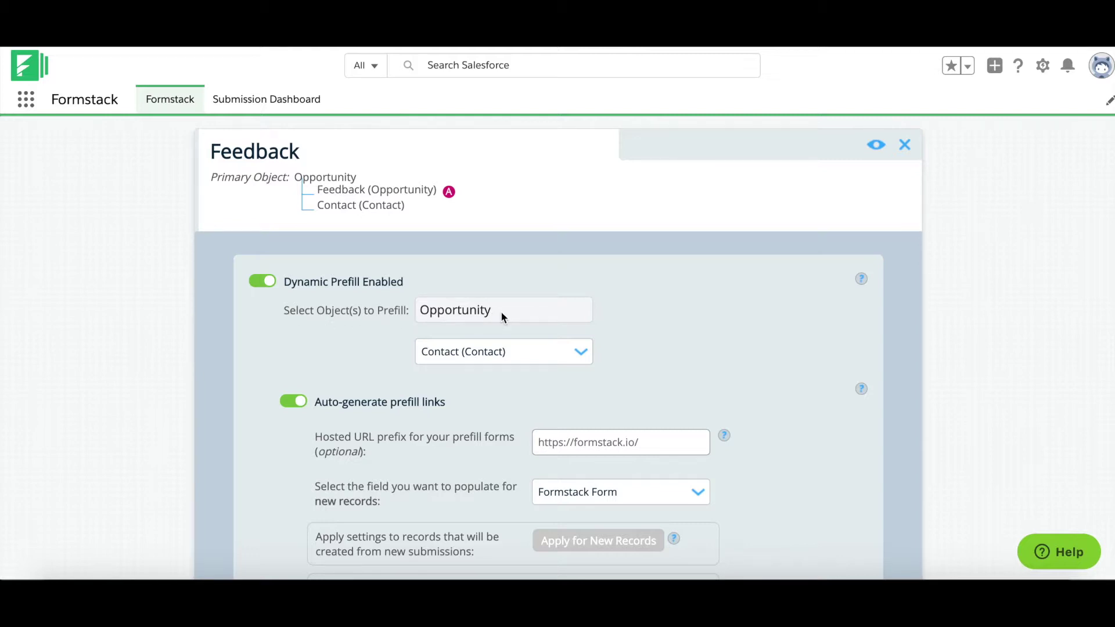
mouse_move(504, 356)
scroll(930, 317, down, 2)
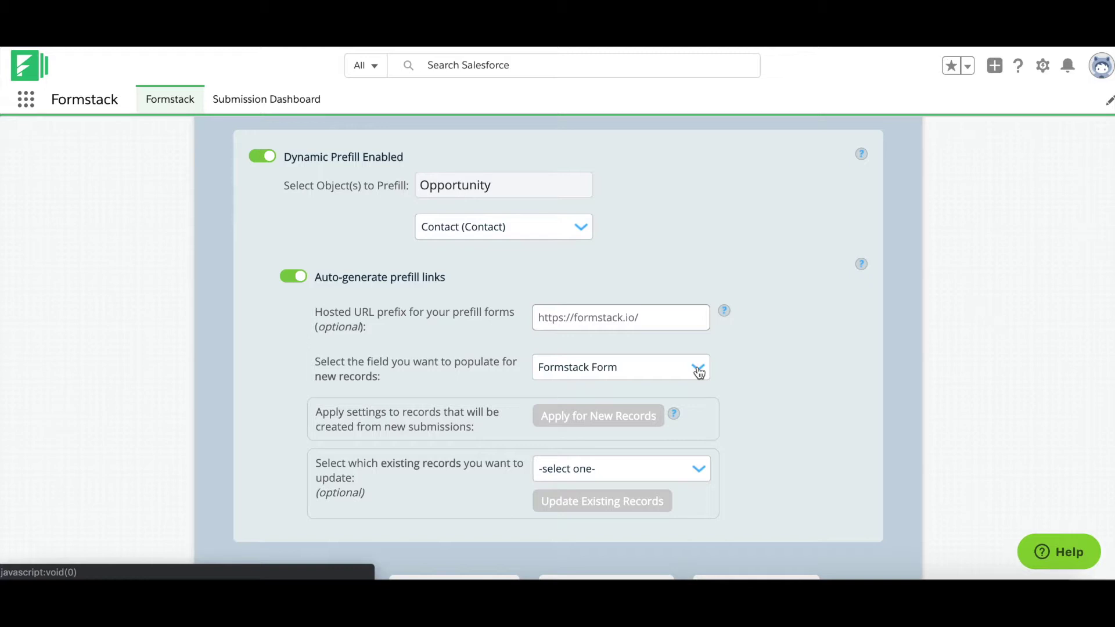
click(700, 470)
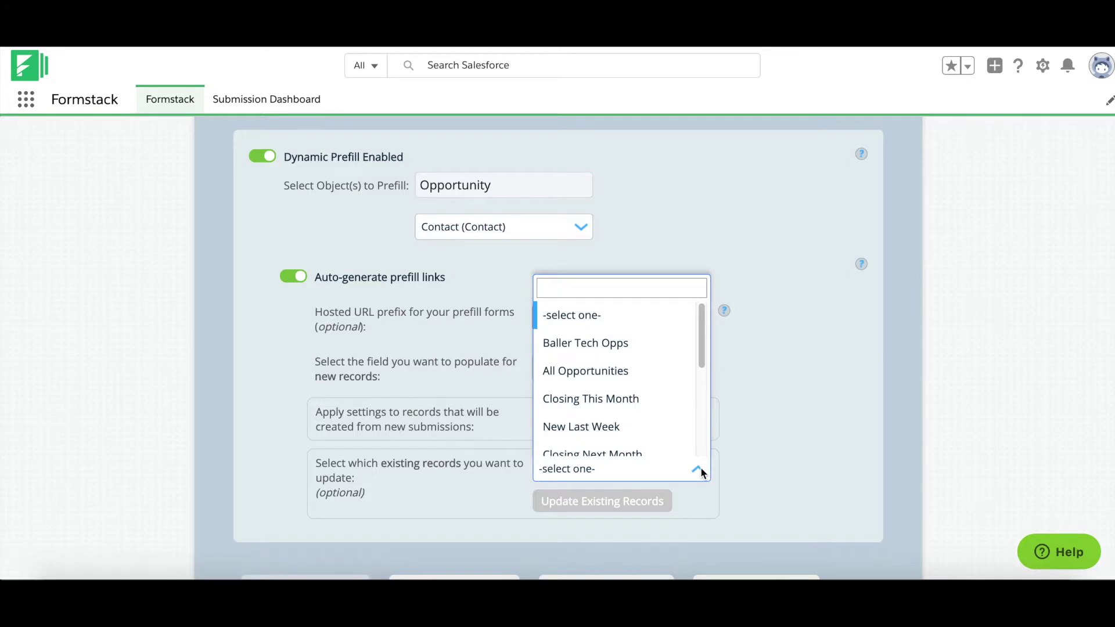
click(593, 341)
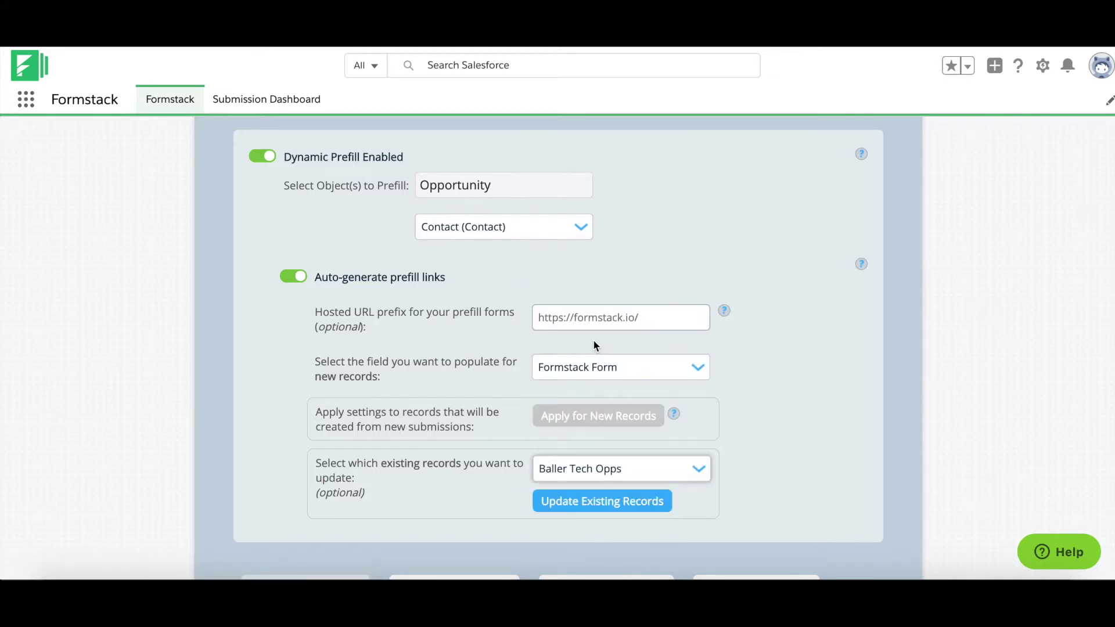
click(611, 508)
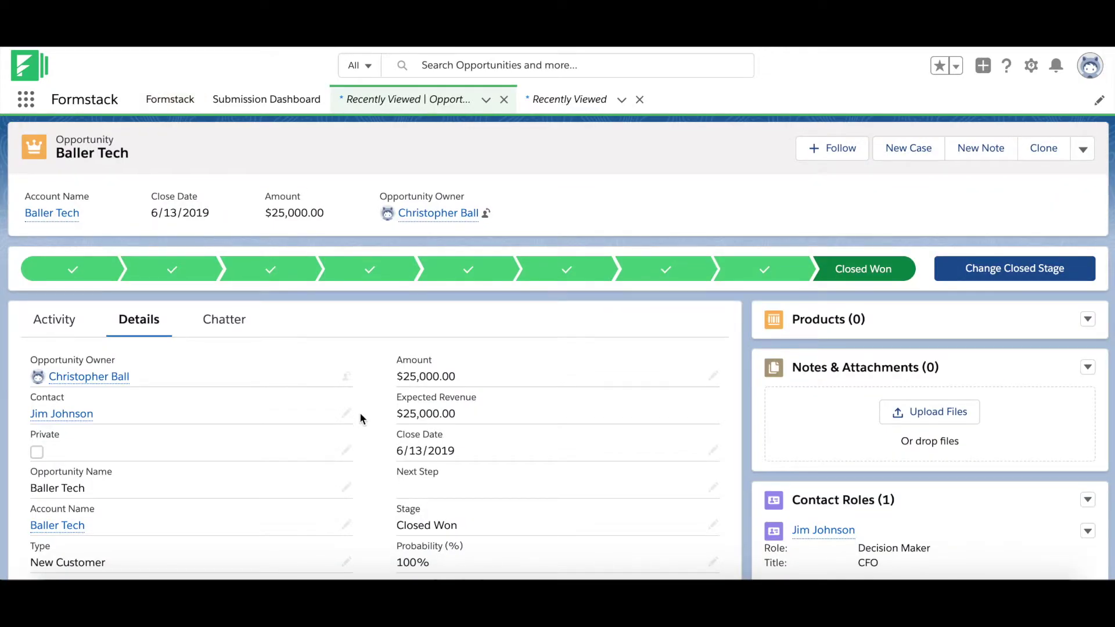
scroll(360, 413, down, 5)
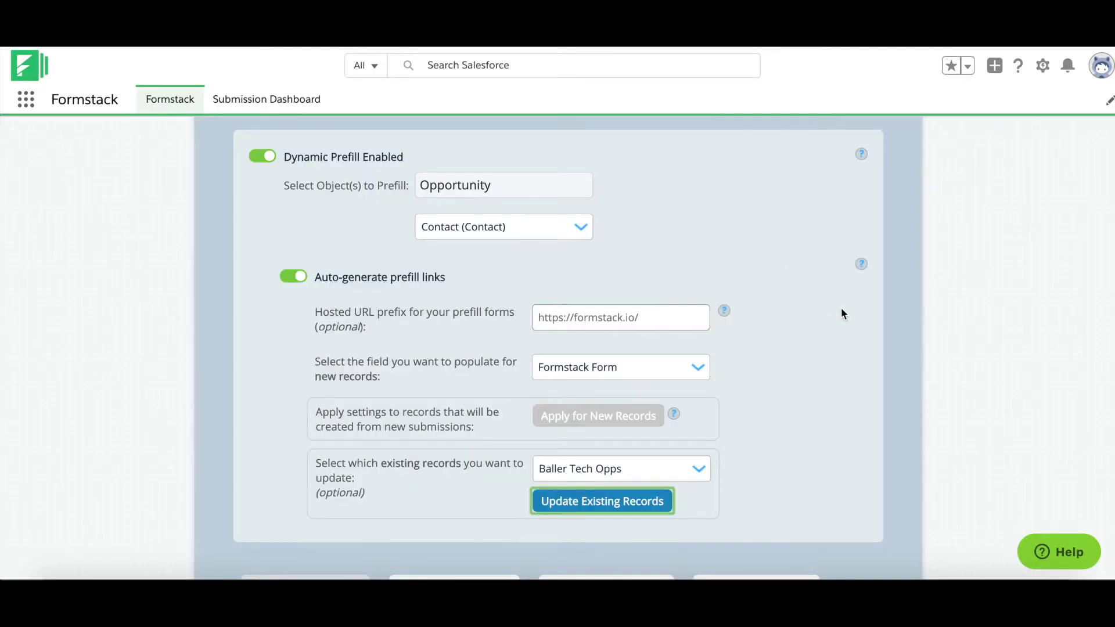
scroll(841, 314, up, 5)
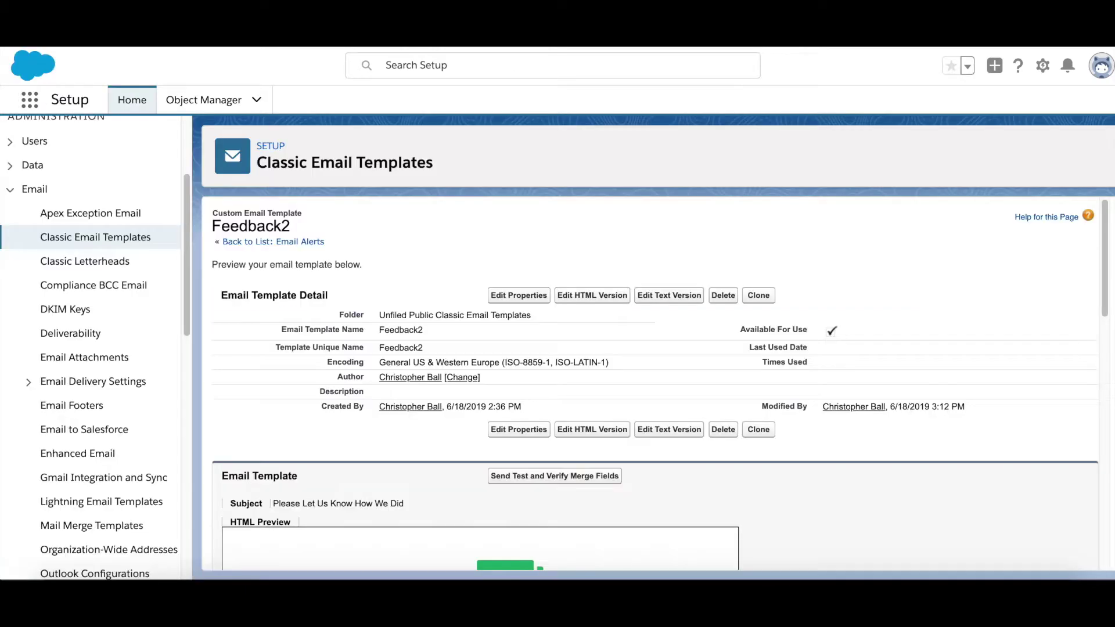
Examine the Feedback2 classic email template's details and its HTML preview, including the contact merge field, form link and signature
scroll(490, 283, down, 1)
scroll(490, 284, up, 1)
scroll(682, 357, down, 1)
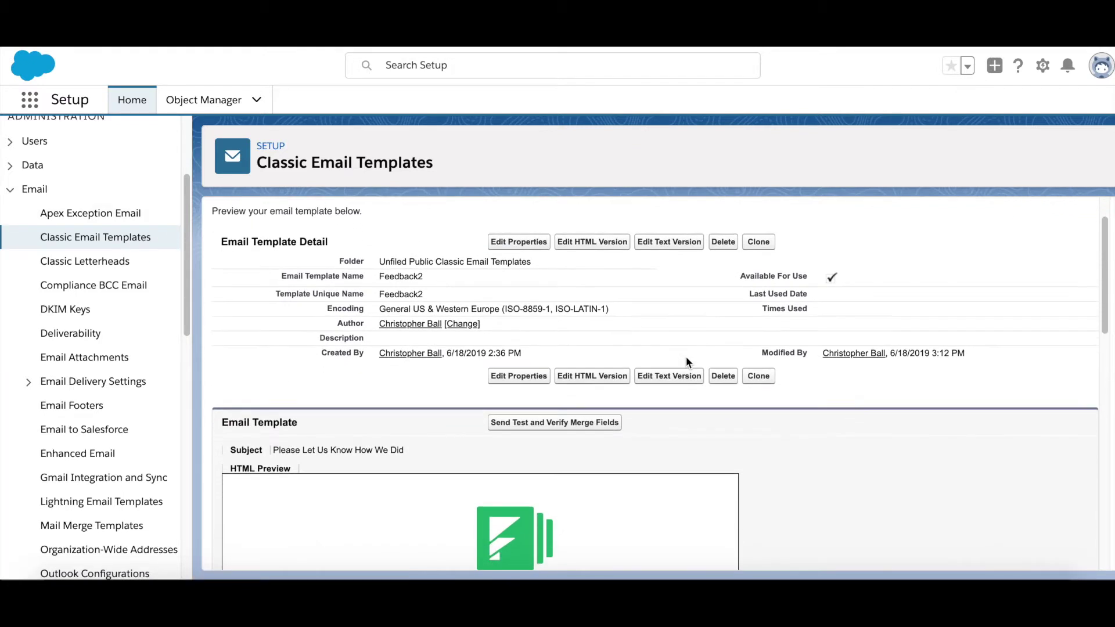
scroll(538, 285, down, 1)
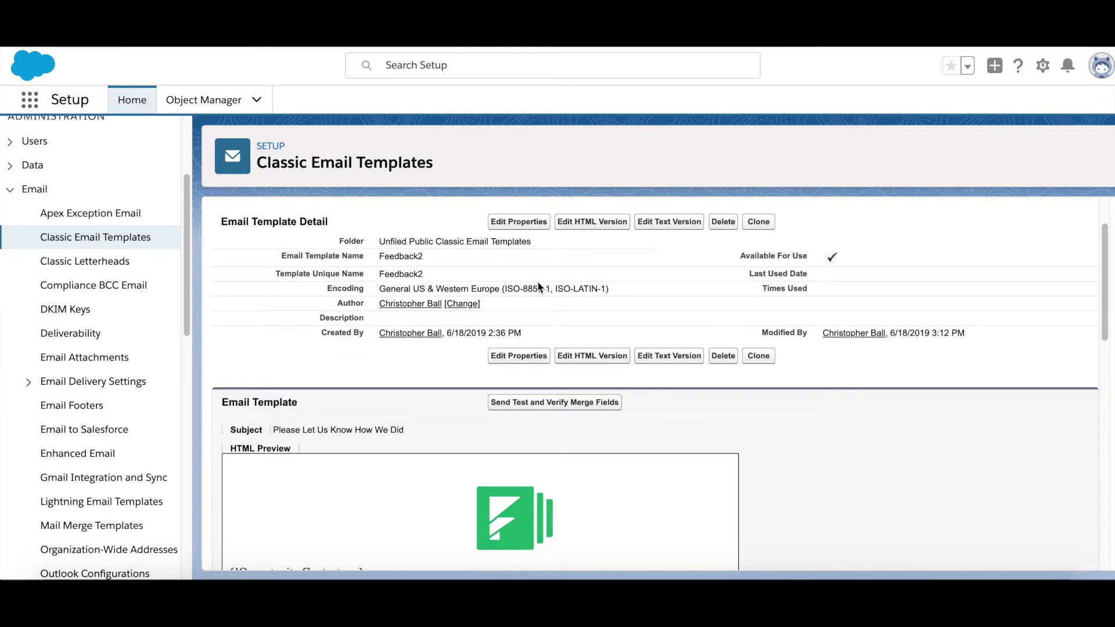
scroll(537, 286, down, 4)
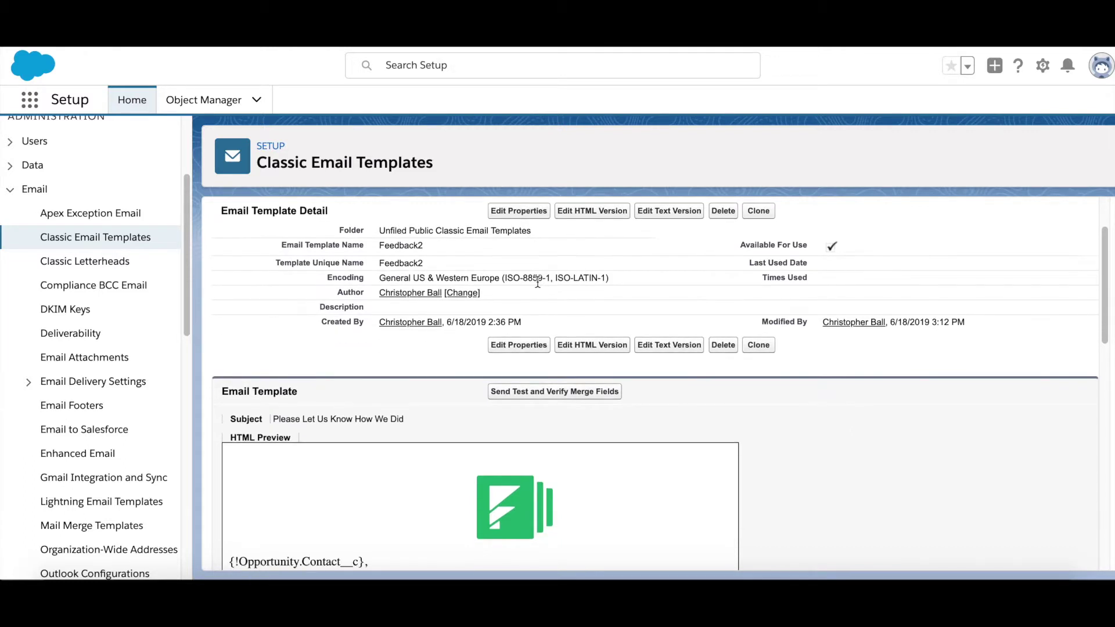
scroll(447, 252, down, 1)
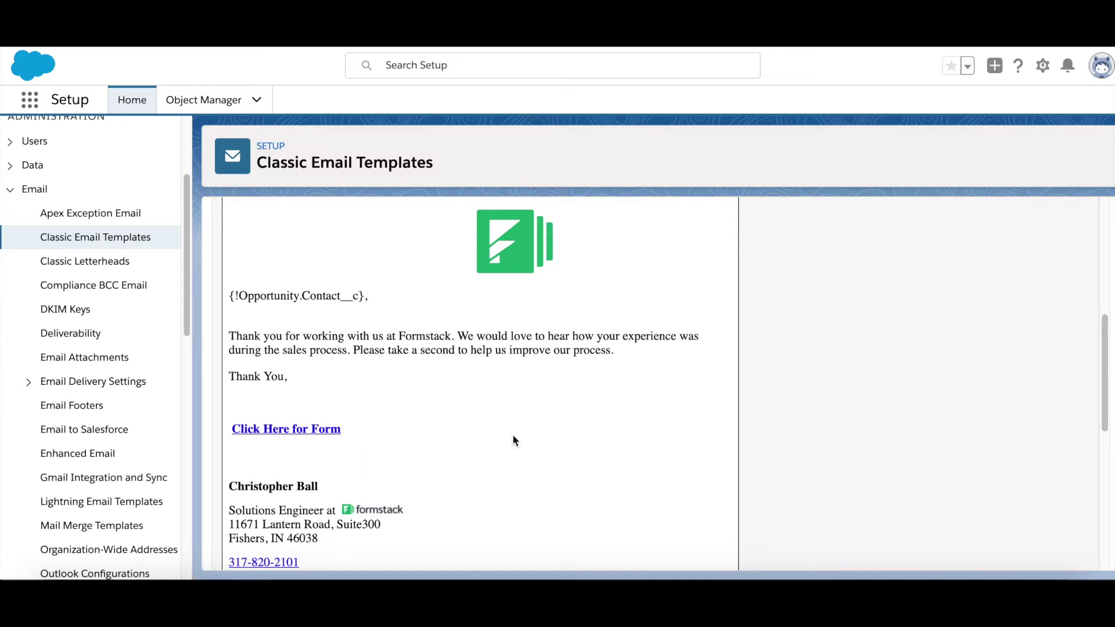
scroll(562, 435, down, 3)
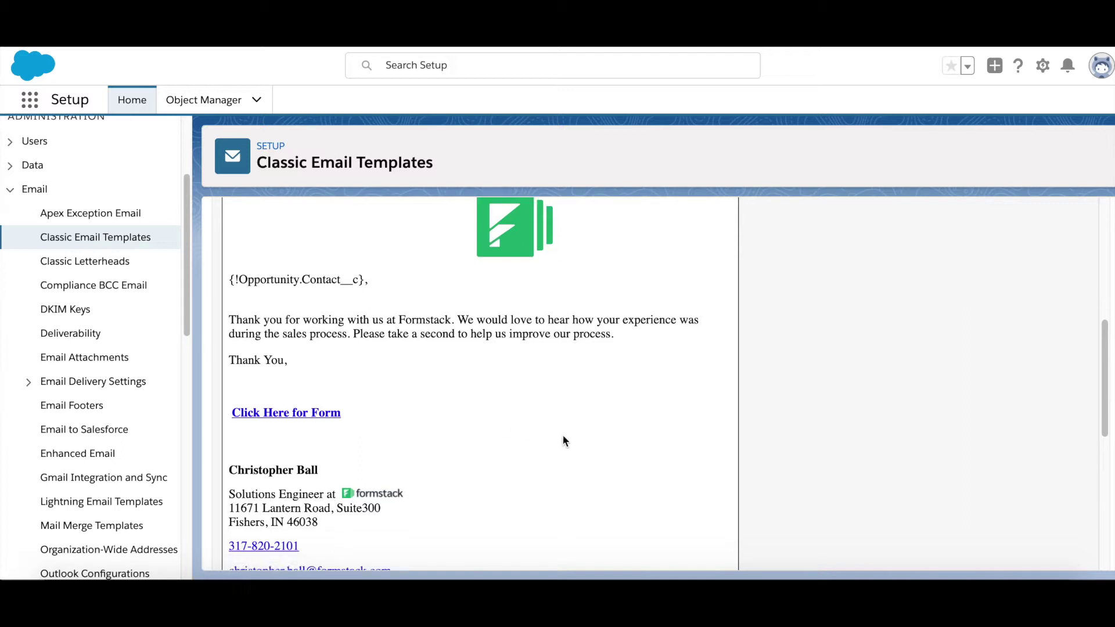
scroll(531, 401, up, 2)
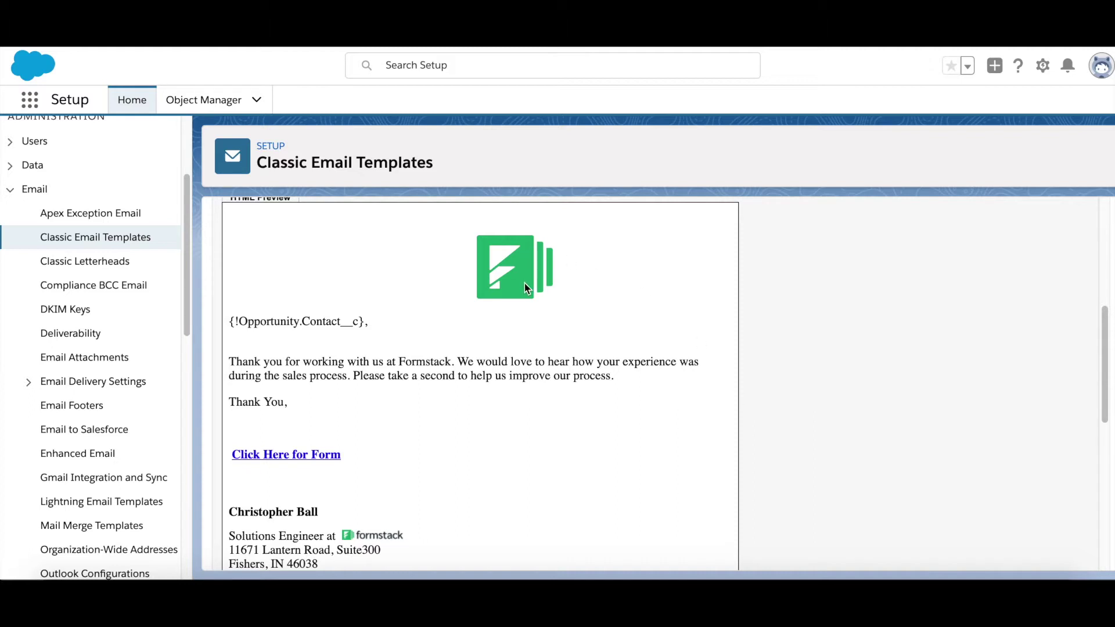
scroll(601, 282, up, 2)
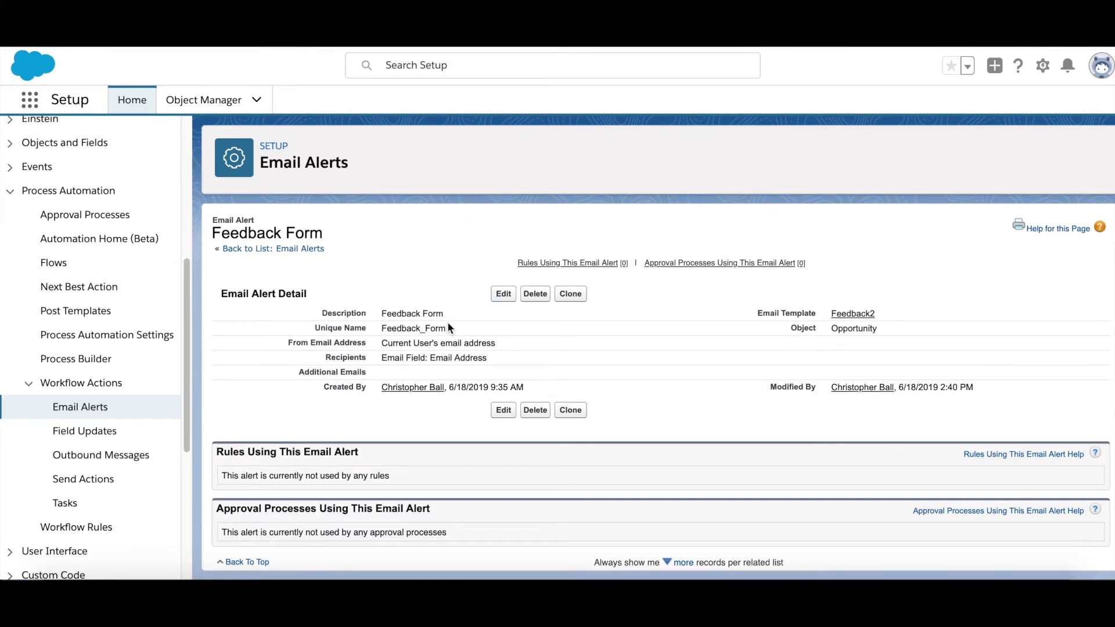
Open the Feedback Form email alert for editing and review its email template, recipients and From Email Address settings
click(503, 293)
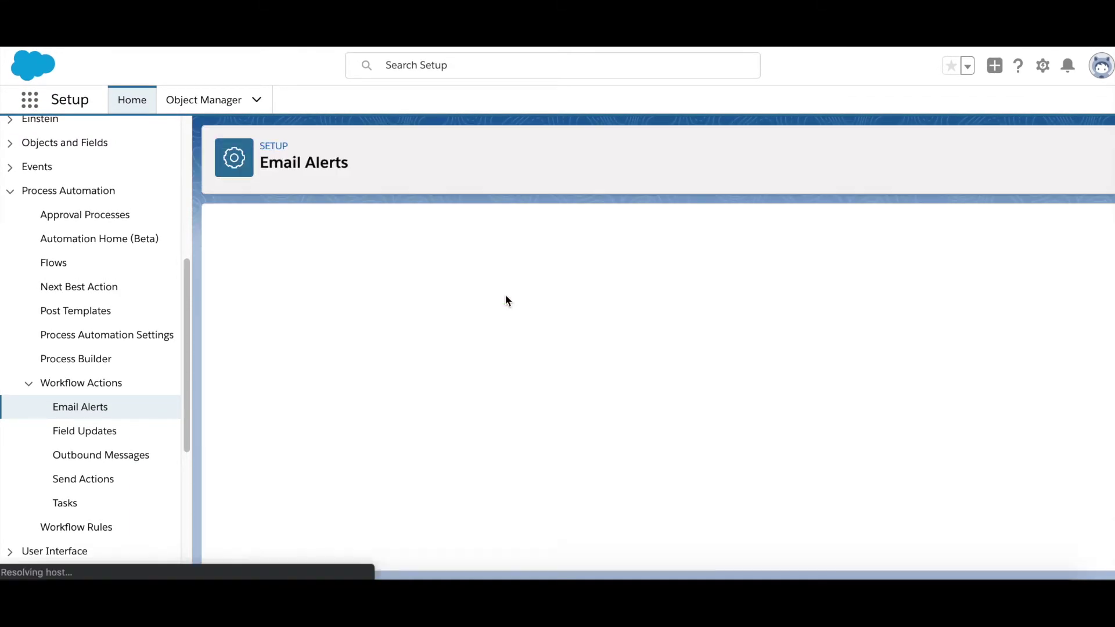
scroll(754, 360, down, 2)
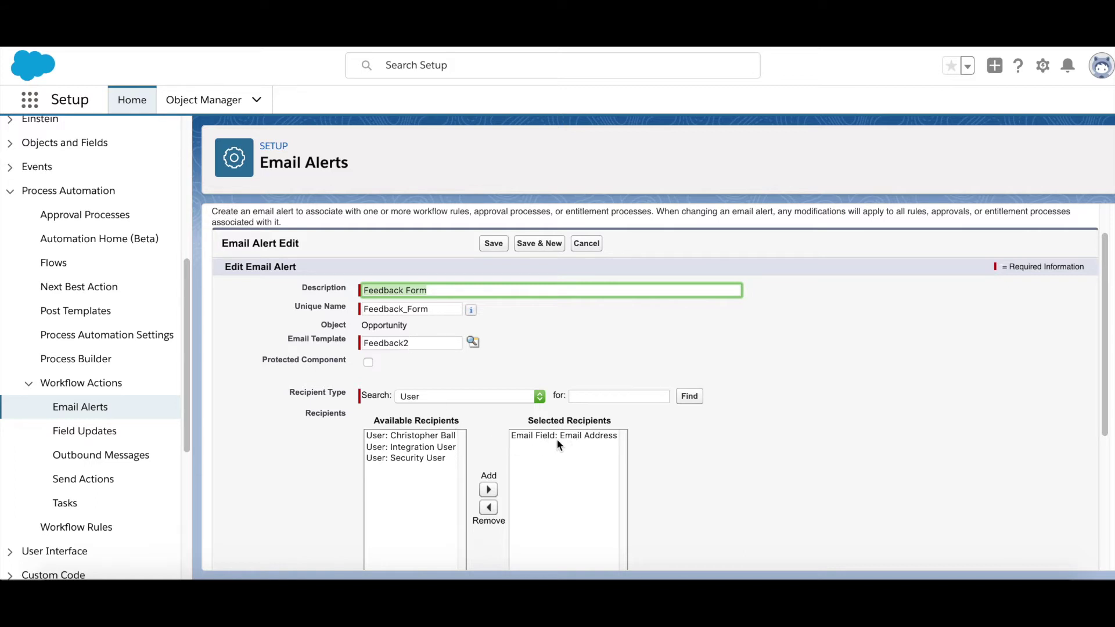
scroll(694, 467, down, 4)
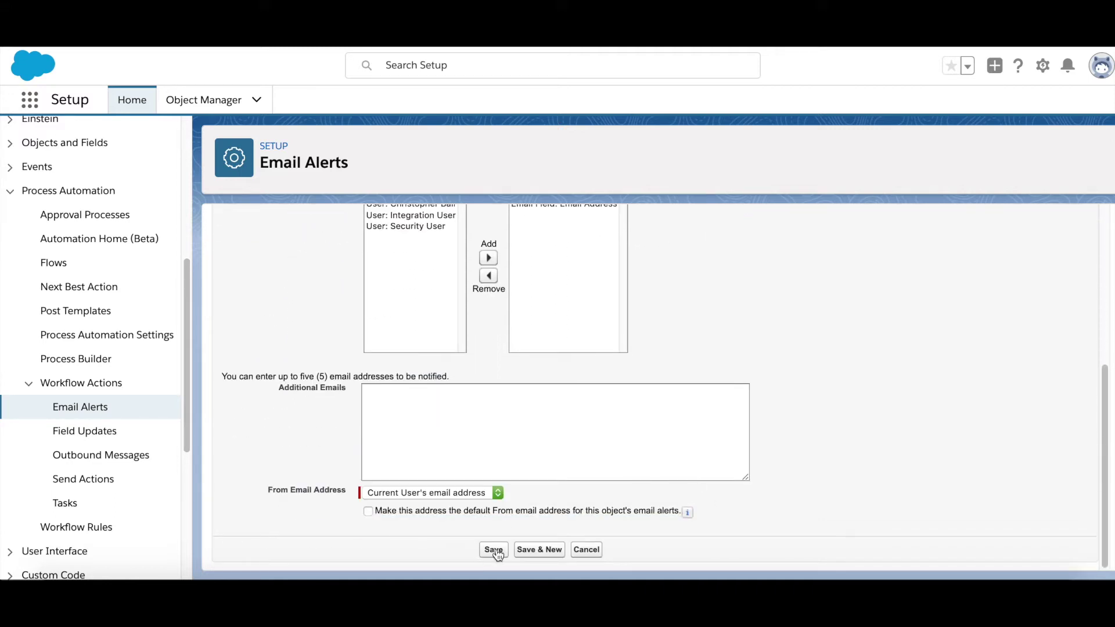
Examine the Feedback Process in Process Builder, checking the feedback email alert actions under the Closed/Won and Closed/Lost criteria
scroll(637, 404, up, 2)
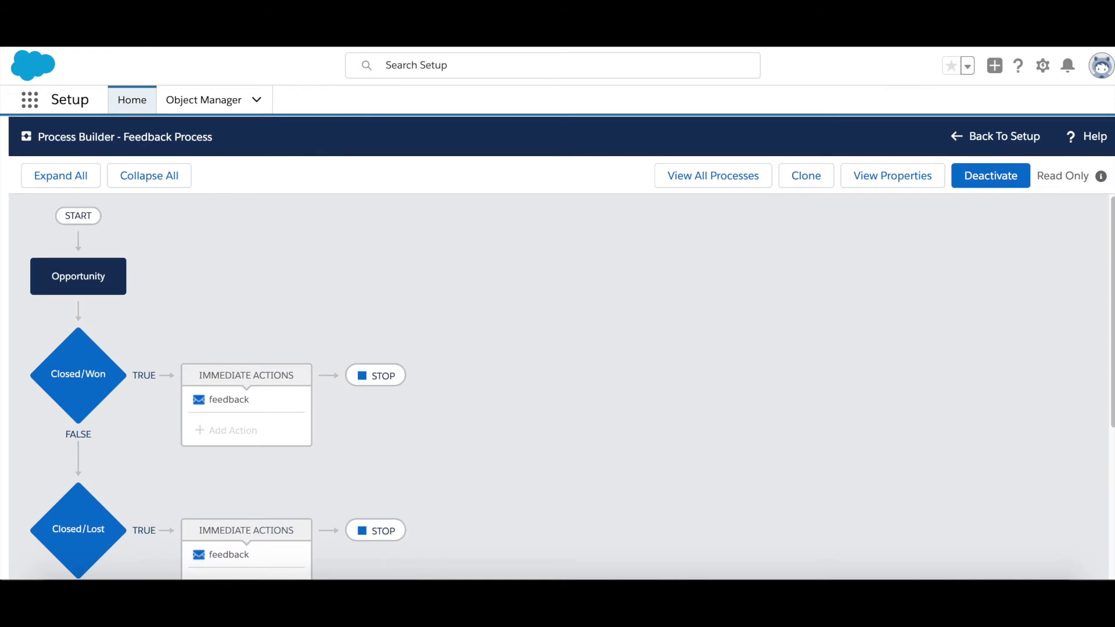
scroll(455, 258, down, 1)
scroll(455, 259, up, 1)
scroll(527, 327, down, 1)
scroll(528, 327, up, 1)
click(231, 404)
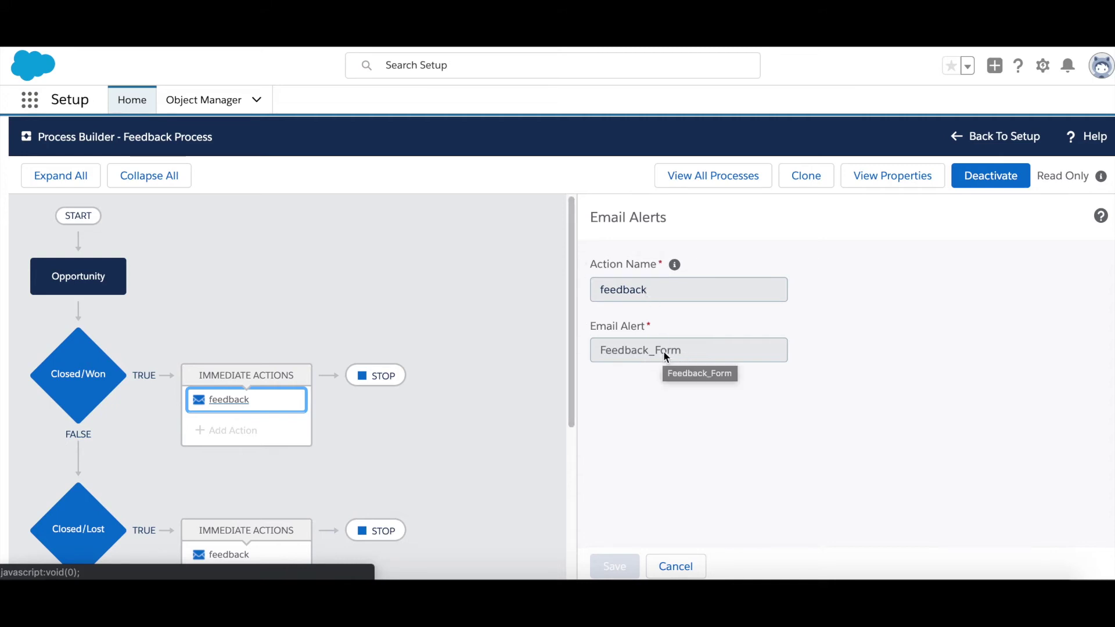
scroll(424, 334, down, 3)
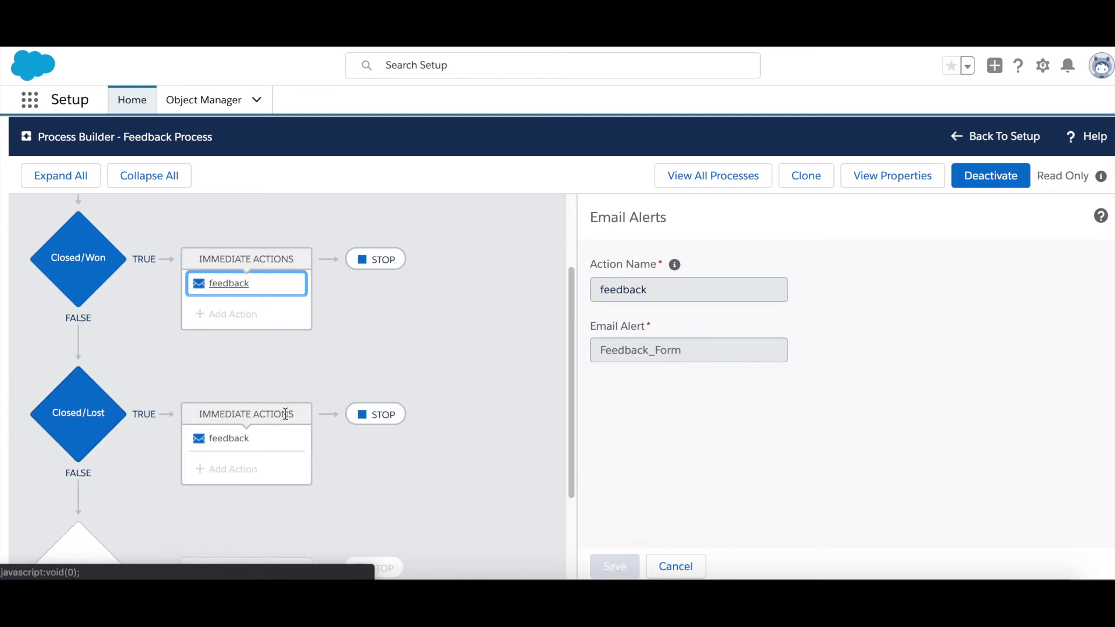
click(224, 445)
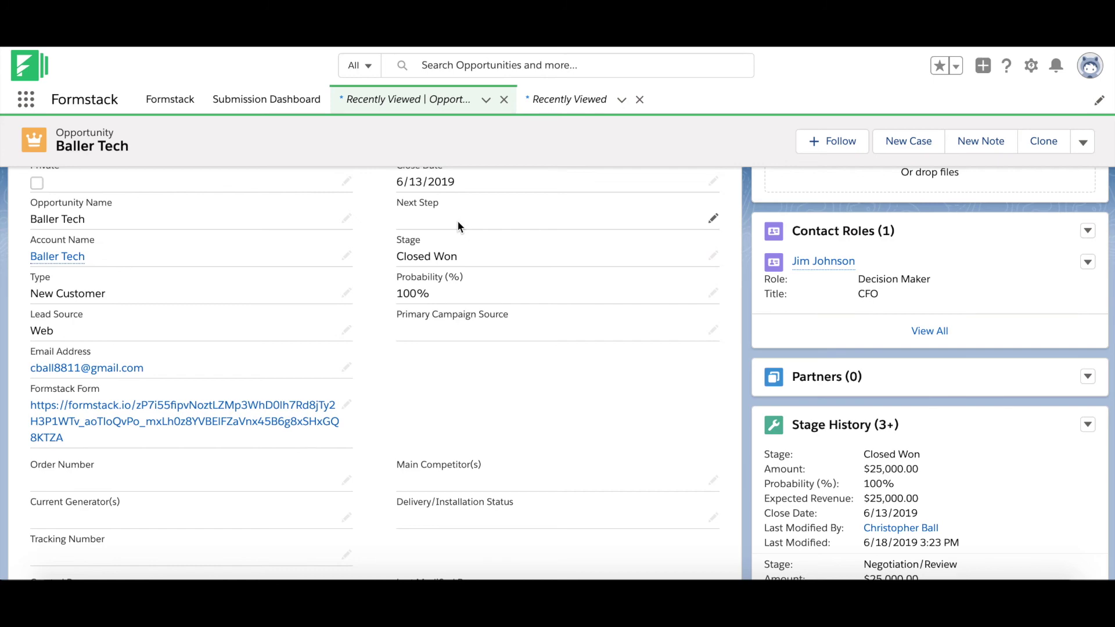
Move the Baller Tech opportunity back to the Negotiation/Review stage and close it again as Closed Won
scroll(504, 222, up, 5)
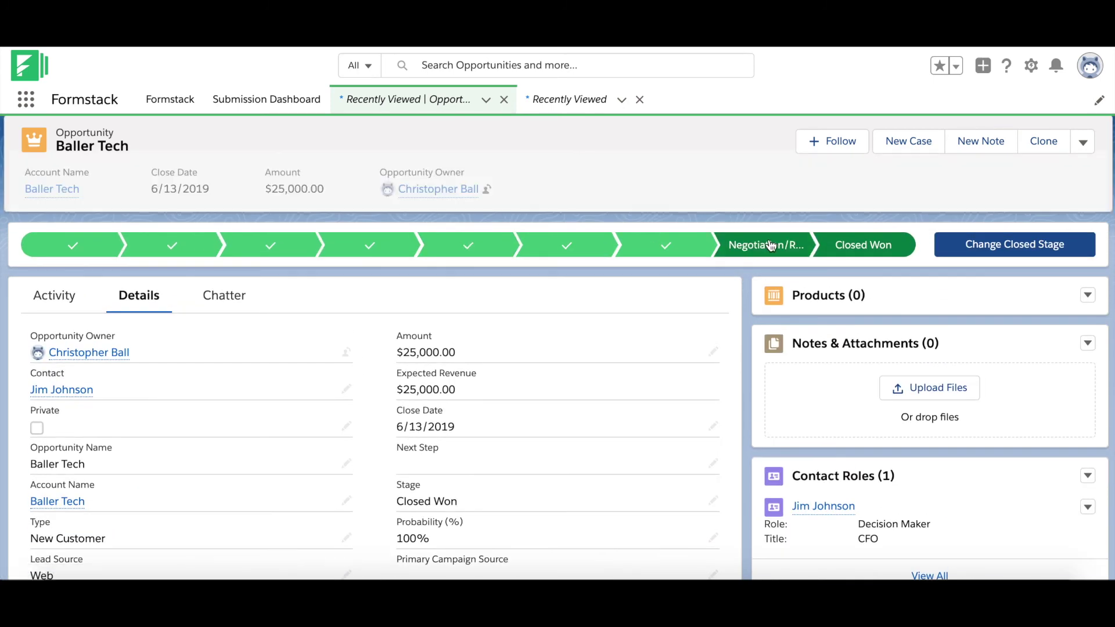
click(770, 245)
click(985, 238)
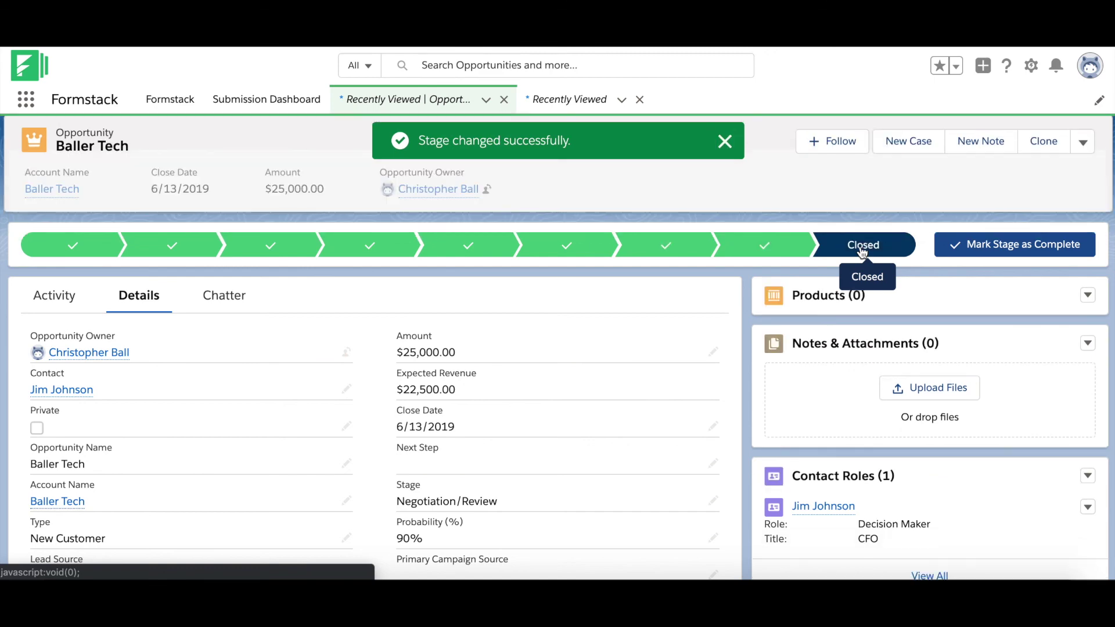
click(968, 244)
click(592, 319)
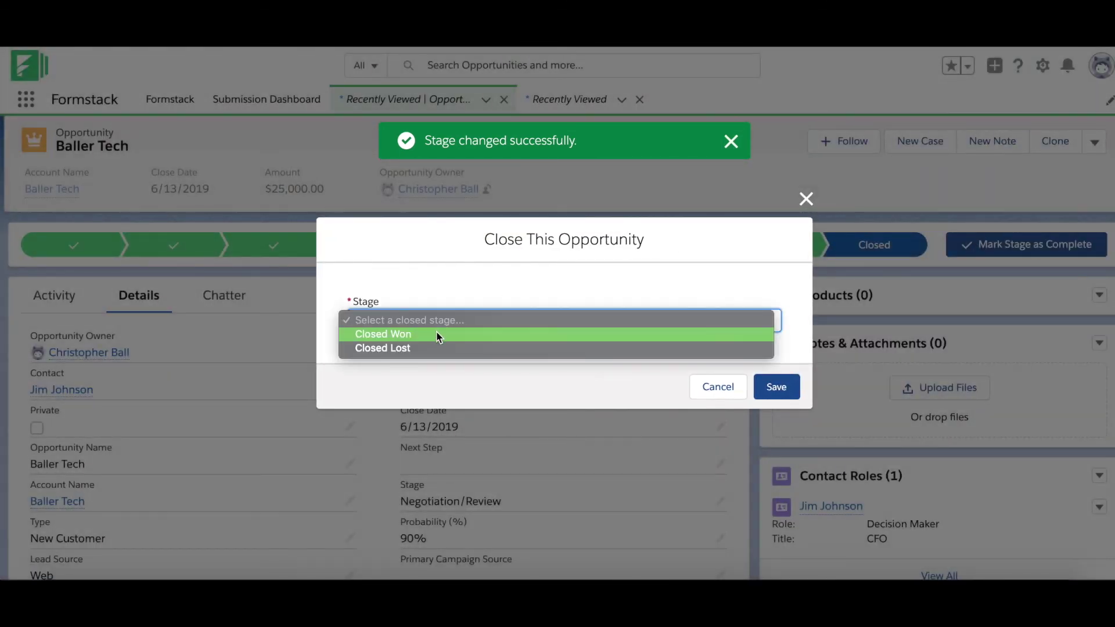
click(438, 334)
click(783, 387)
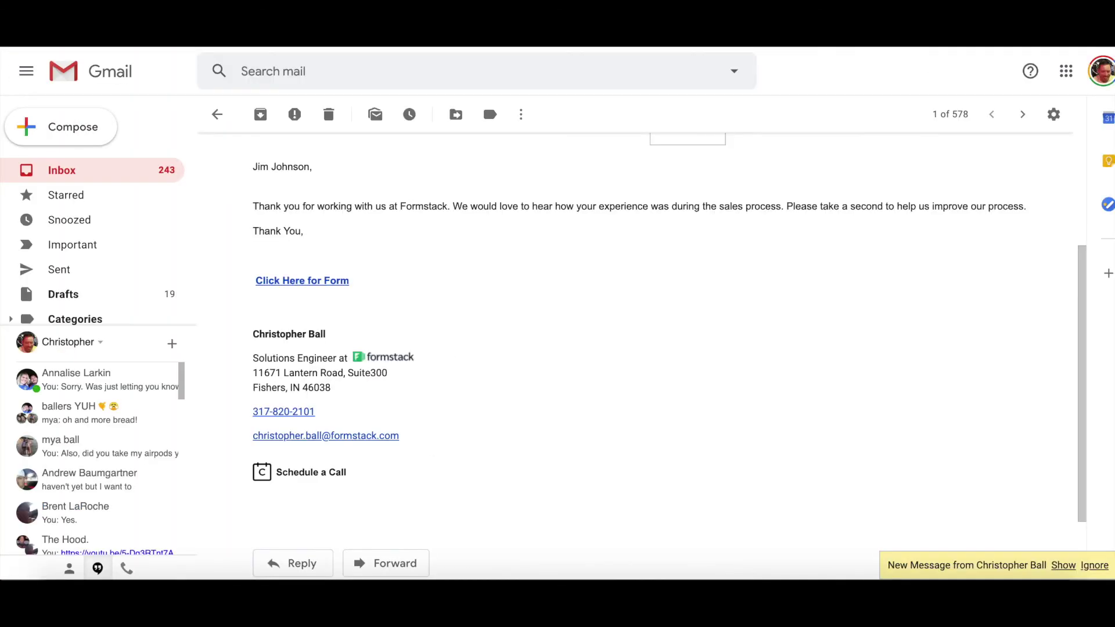
Switch to the Gmail inbox, open the newest "Please Let Us Know How We Did" message and show its full content
click(65, 171)
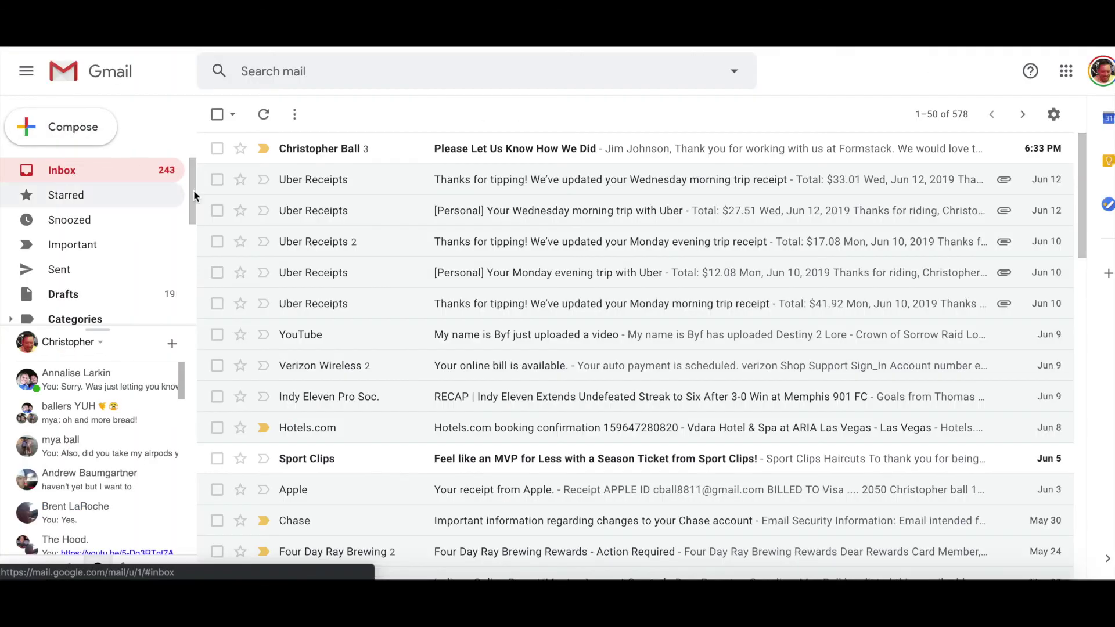
click(370, 149)
click(265, 380)
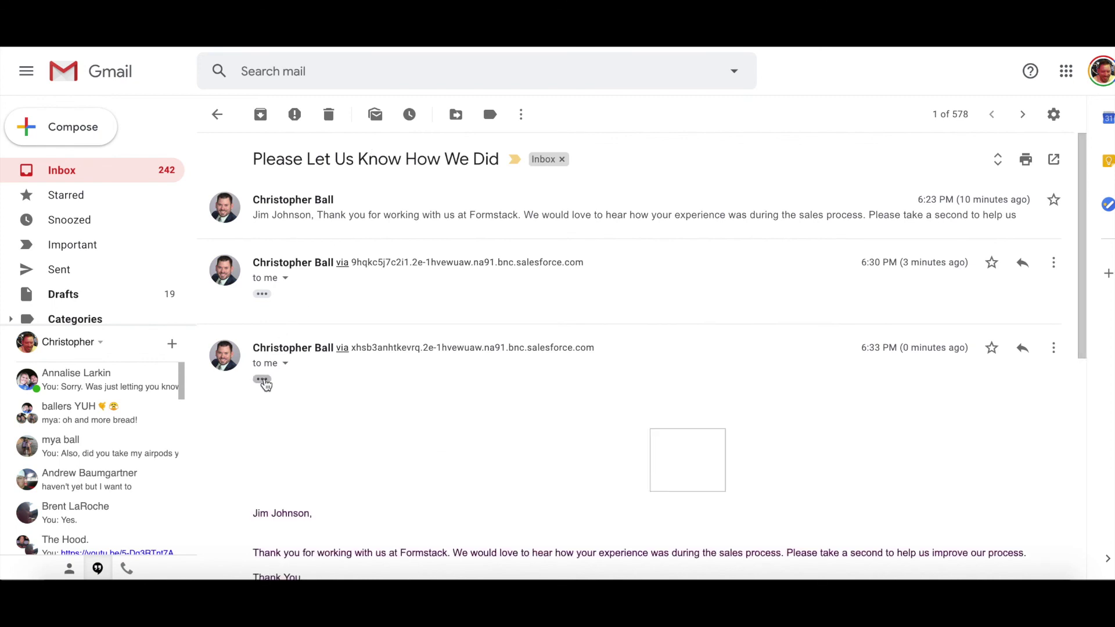
scroll(508, 361, down, 3)
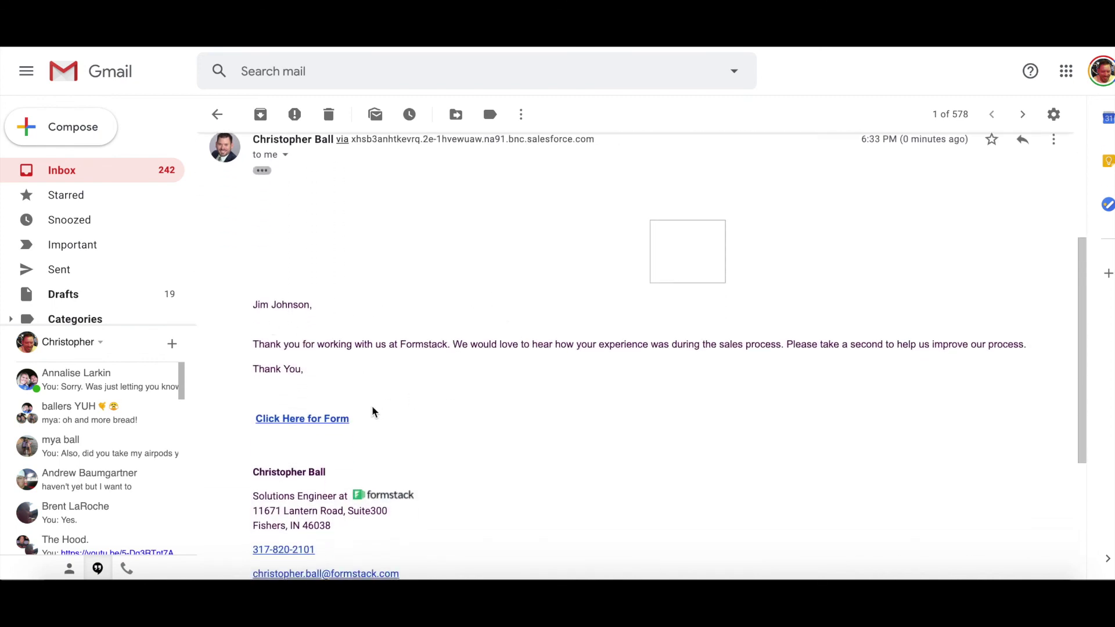
Open the feedback form from the email's link and review its prefilled customer fields and feedback questions
click(336, 419)
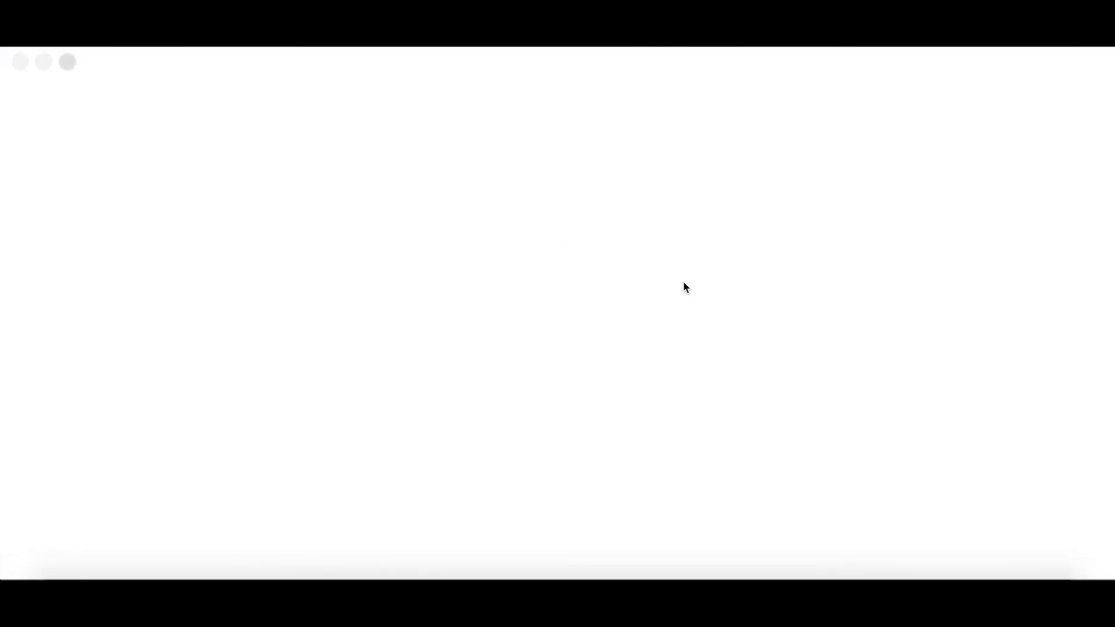
scroll(811, 320, down, 1)
scroll(811, 321, down, 5)
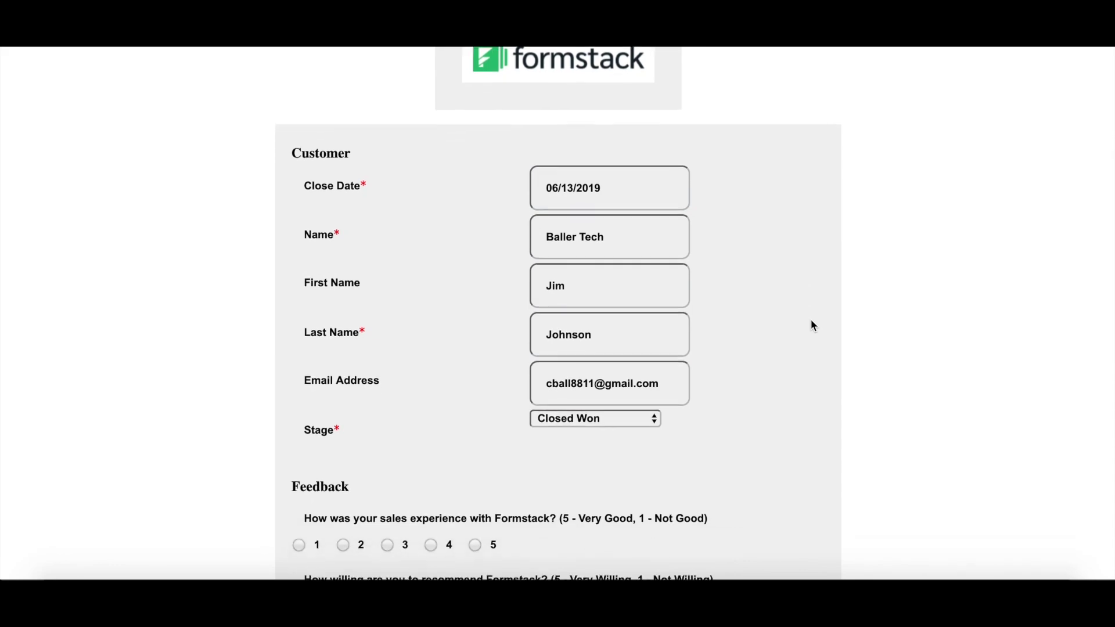